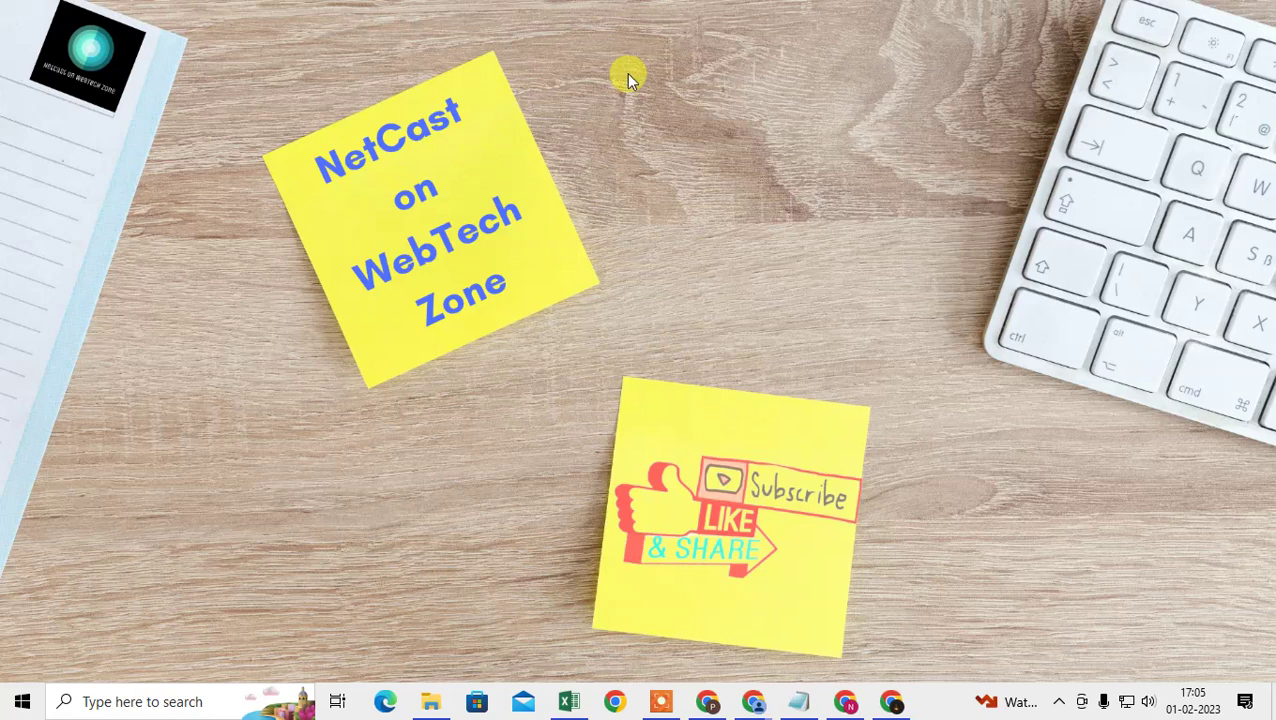
Step: Refresh the Windows desktop from its context menu, then launch Chrome from the taskbar
{"action": "right_click", "coordinate": [570, 75]}
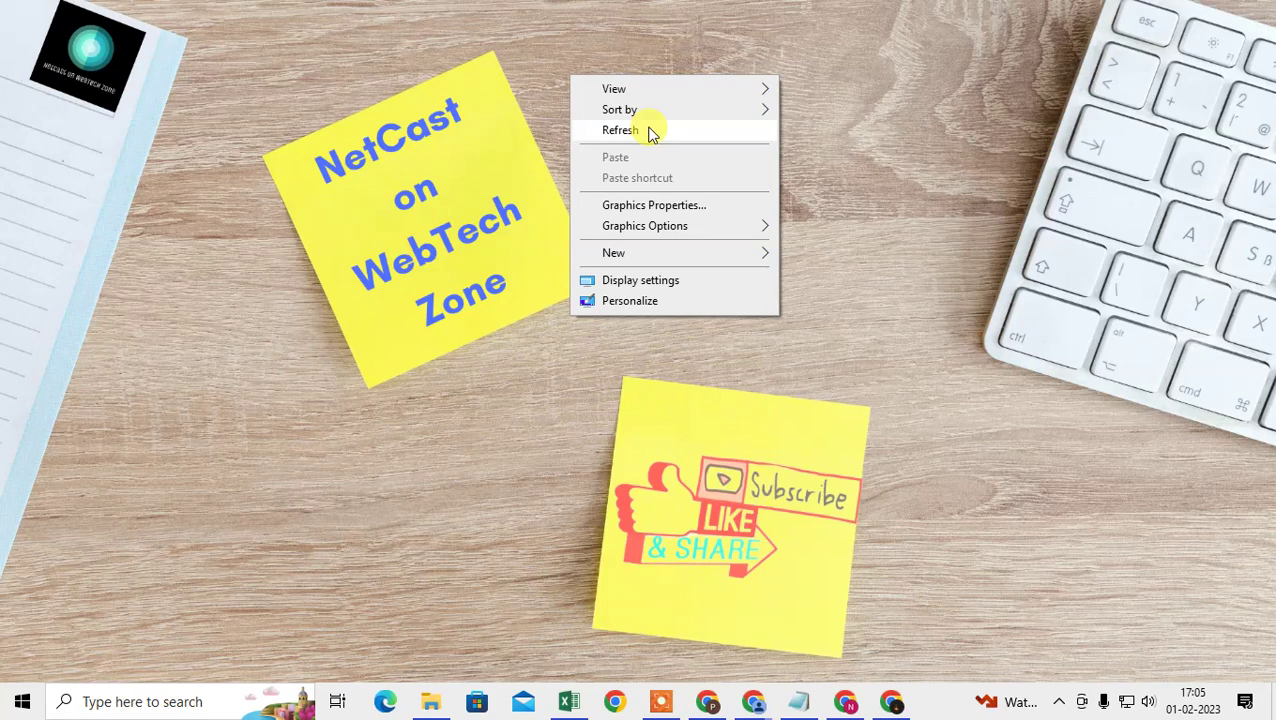
{"action": "left_click", "coordinate": [650, 132]}
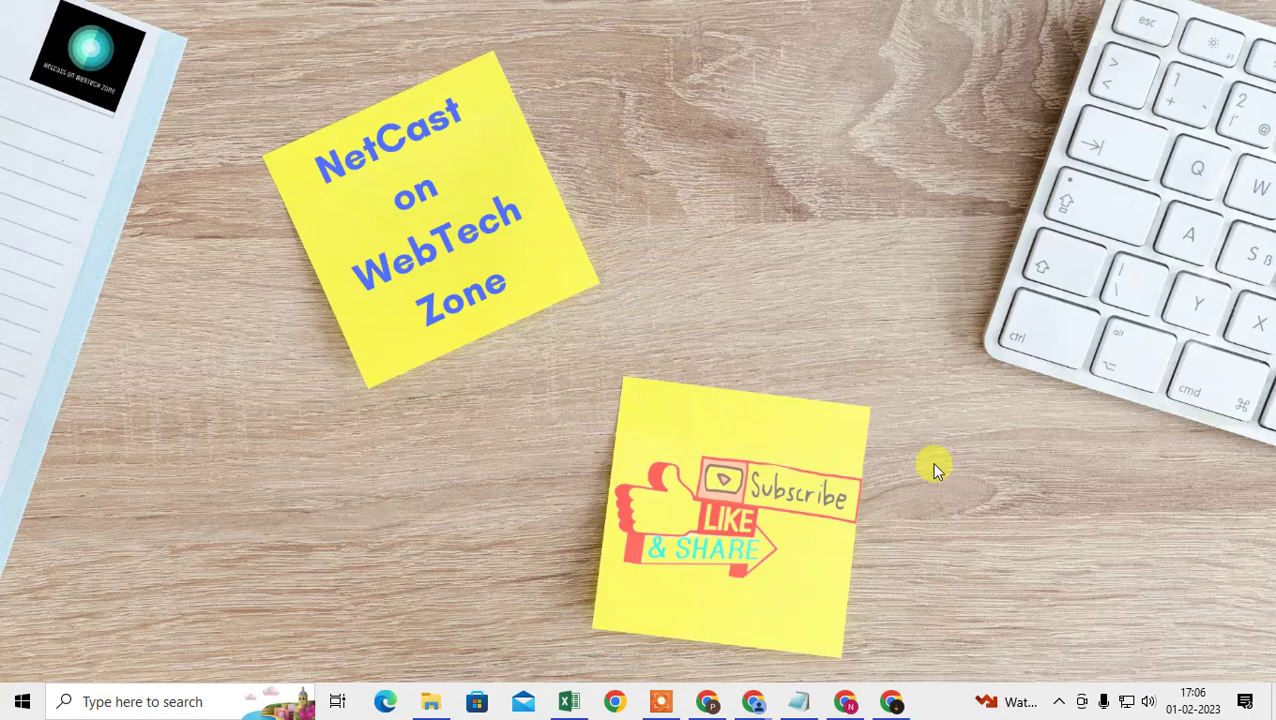
{"action": "left_click", "coordinate": [891, 701]}
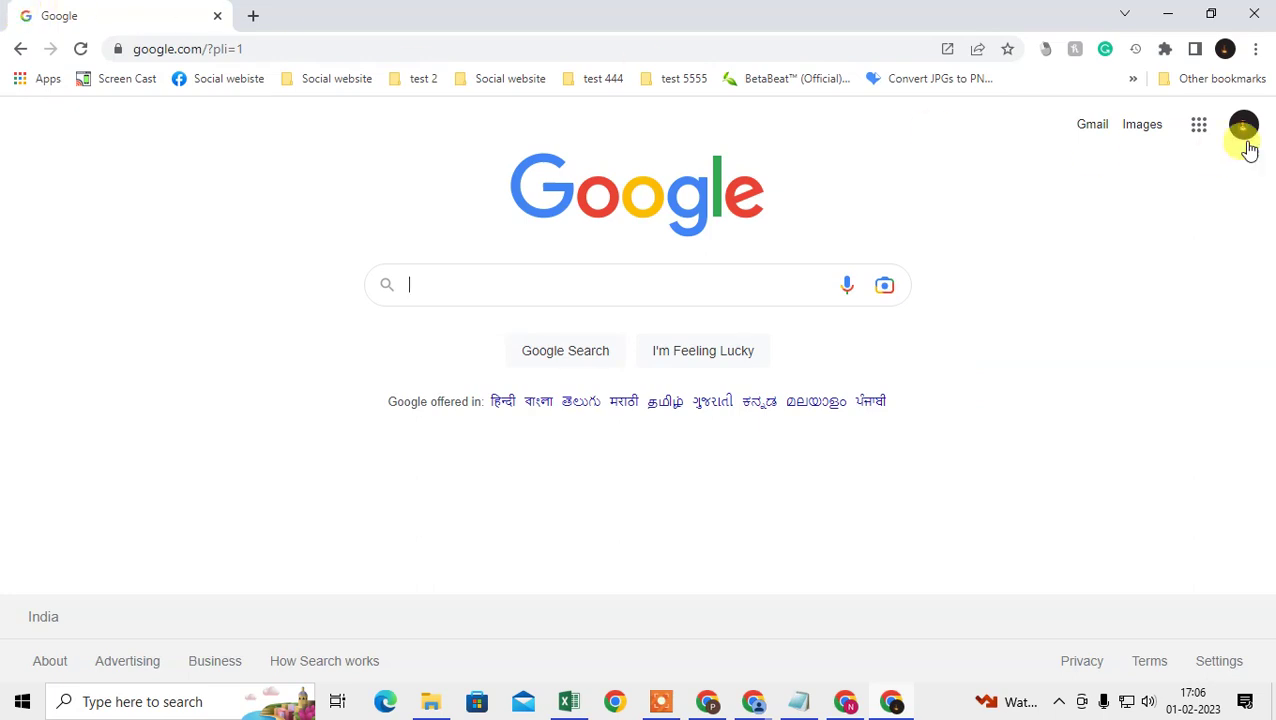
{"action": "left_click", "coordinate": [1259, 48]}
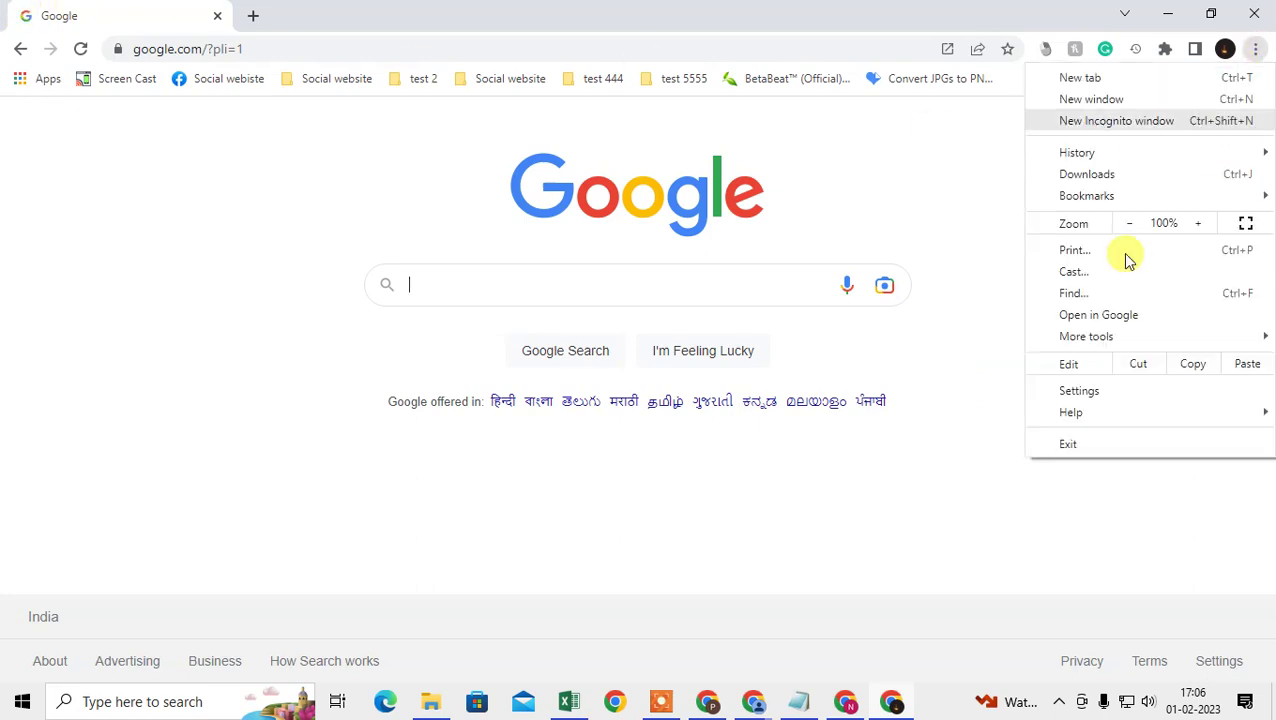
{"action": "mouse_move", "coordinate": [1099, 413]}
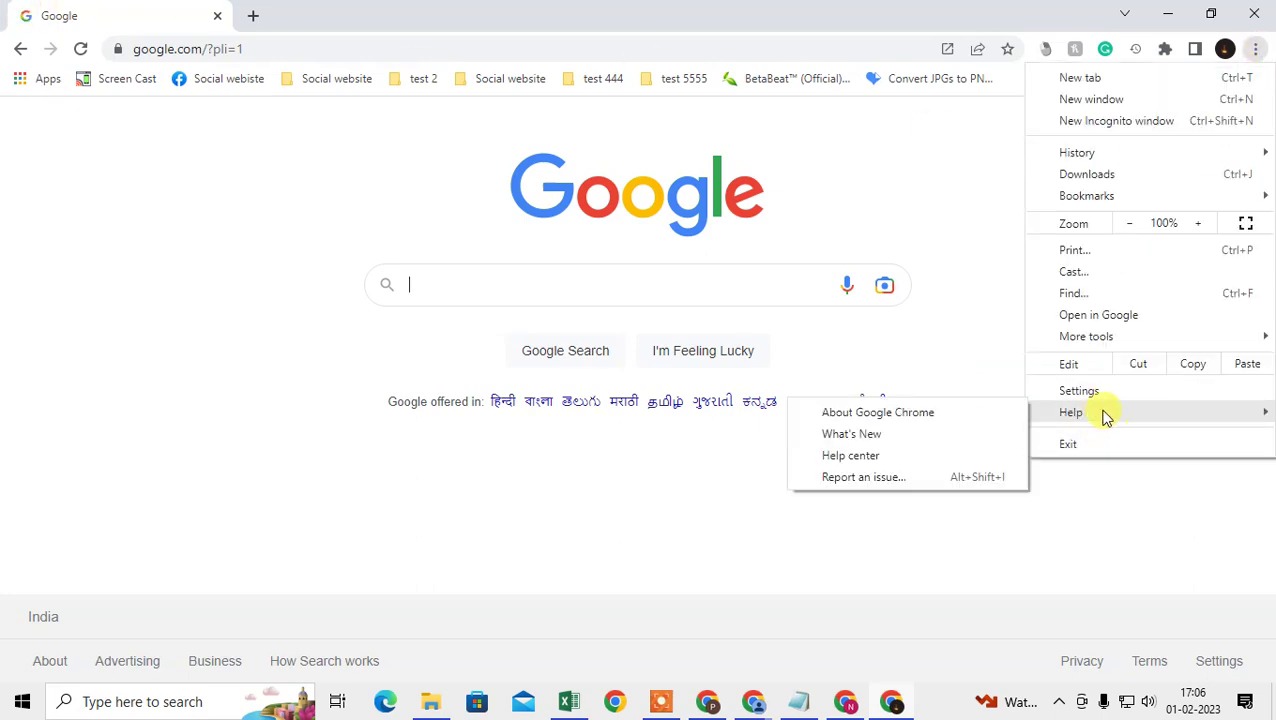
{"action": "left_click", "coordinate": [905, 414]}
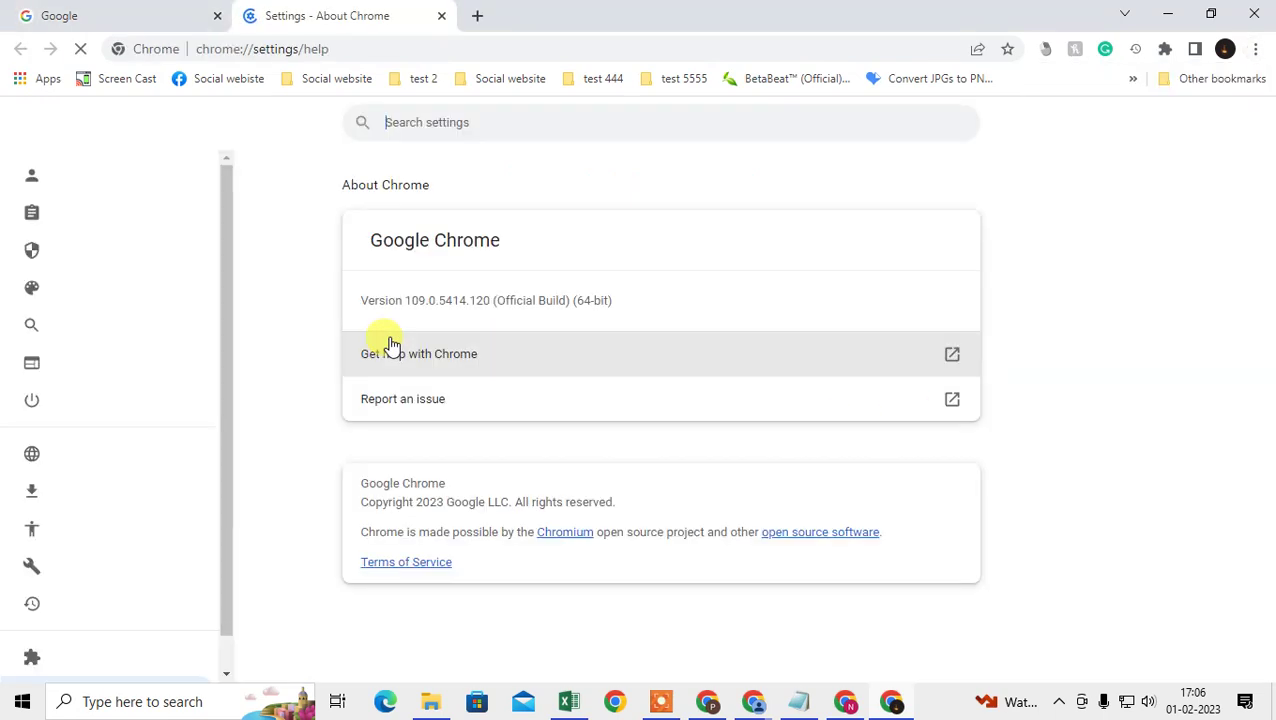
{"action": "left_click_drag", "start_coordinate": [399, 293], "coordinate": [513, 291]}
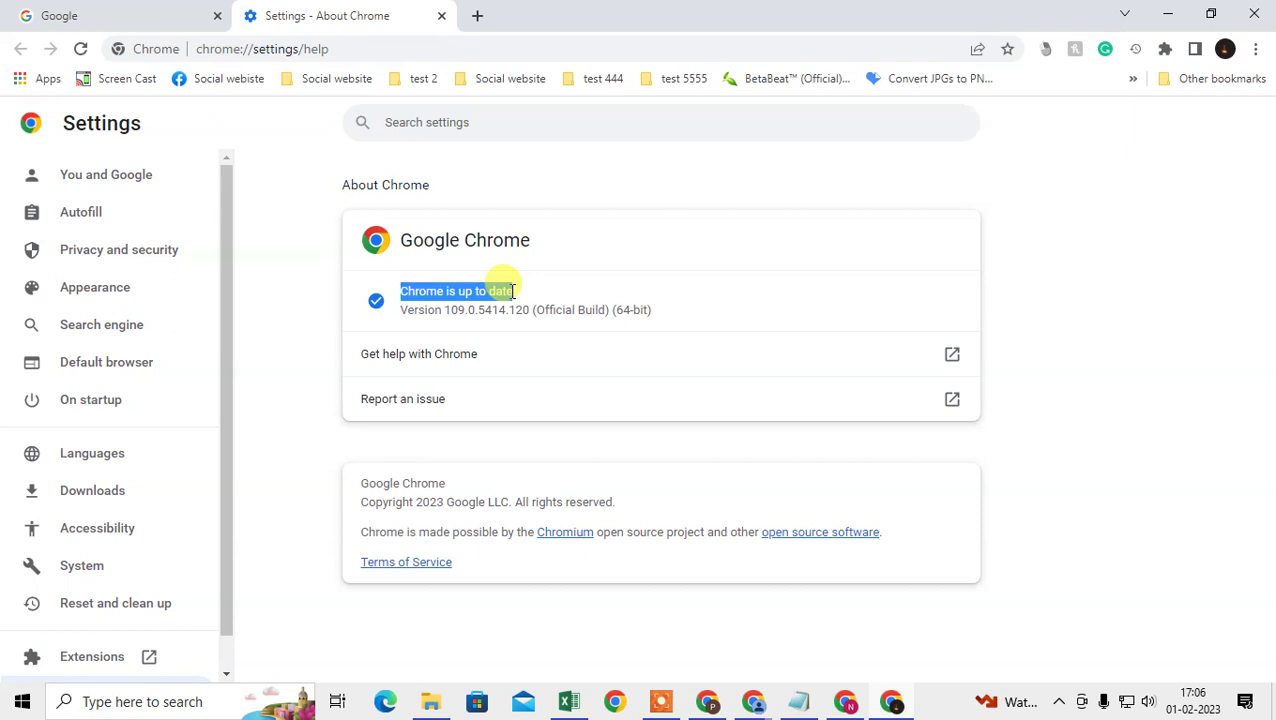
{"action": "left_click", "coordinate": [450, 301]}
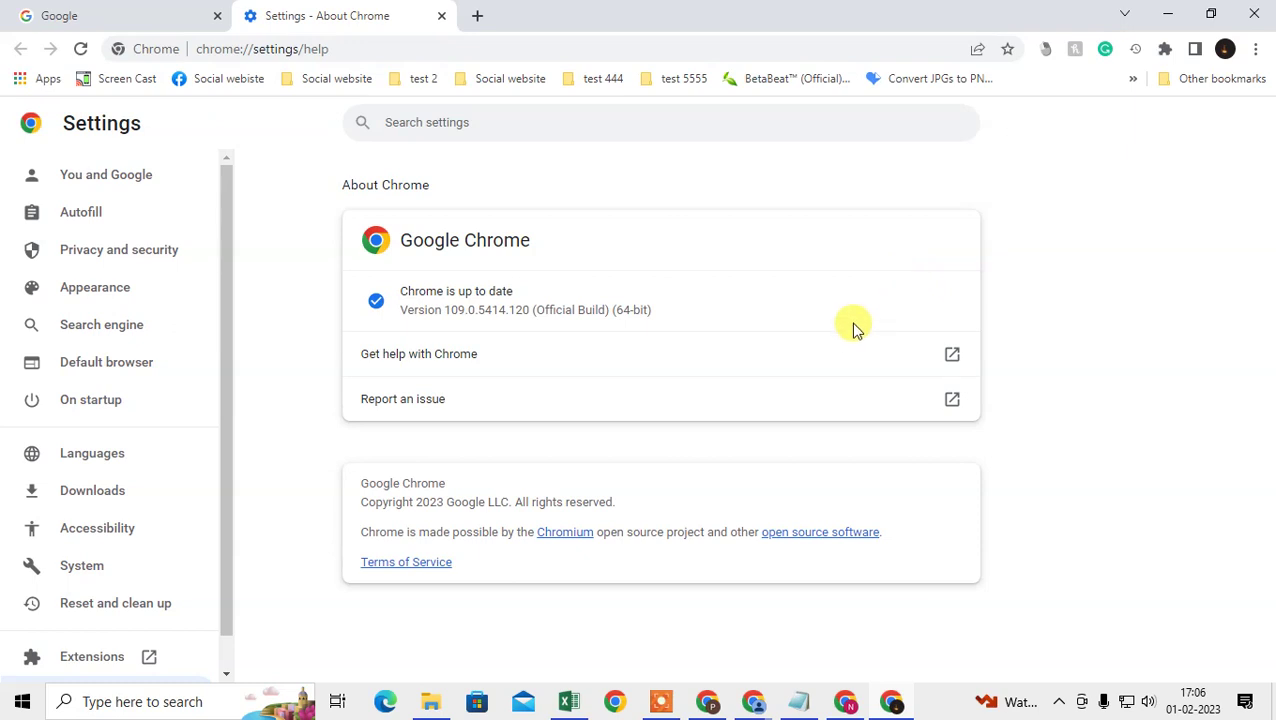
{"action": "left_click", "coordinate": [441, 15]}
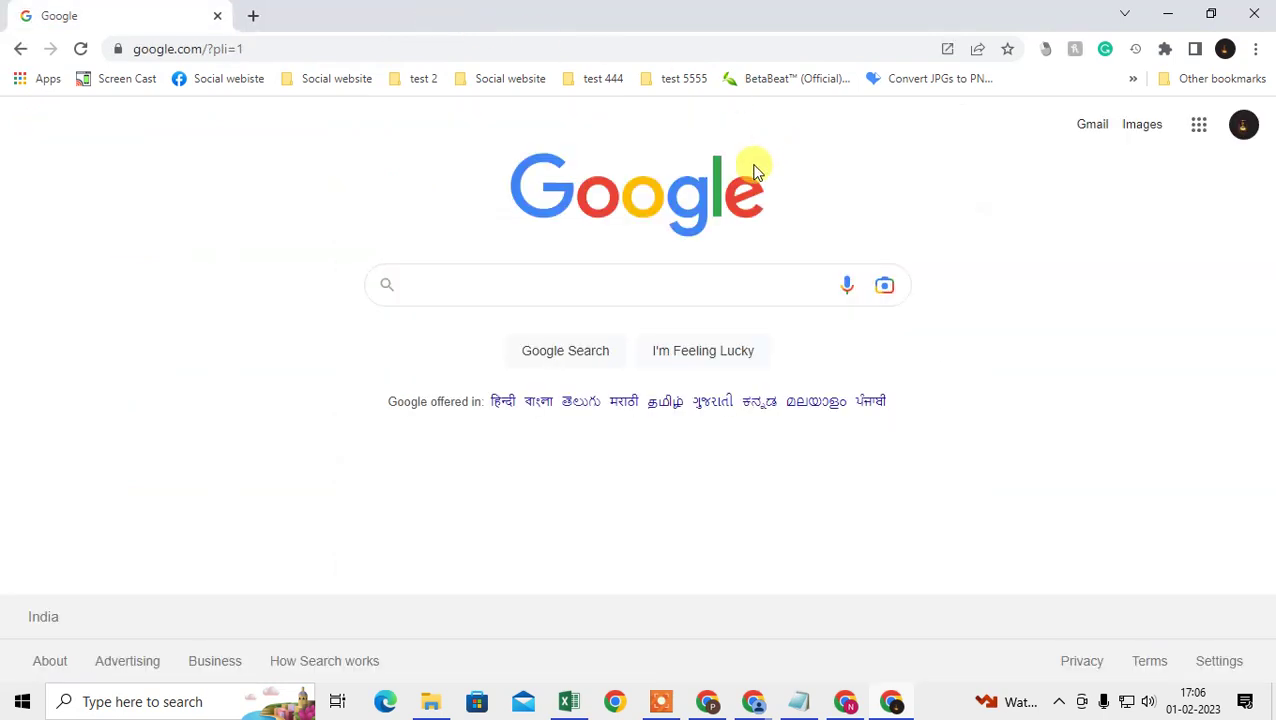
Step: Reload the Google homepage, then go to Chrome Settings > Autofill > Password Manager
{"action": "left_click", "coordinate": [79, 48]}
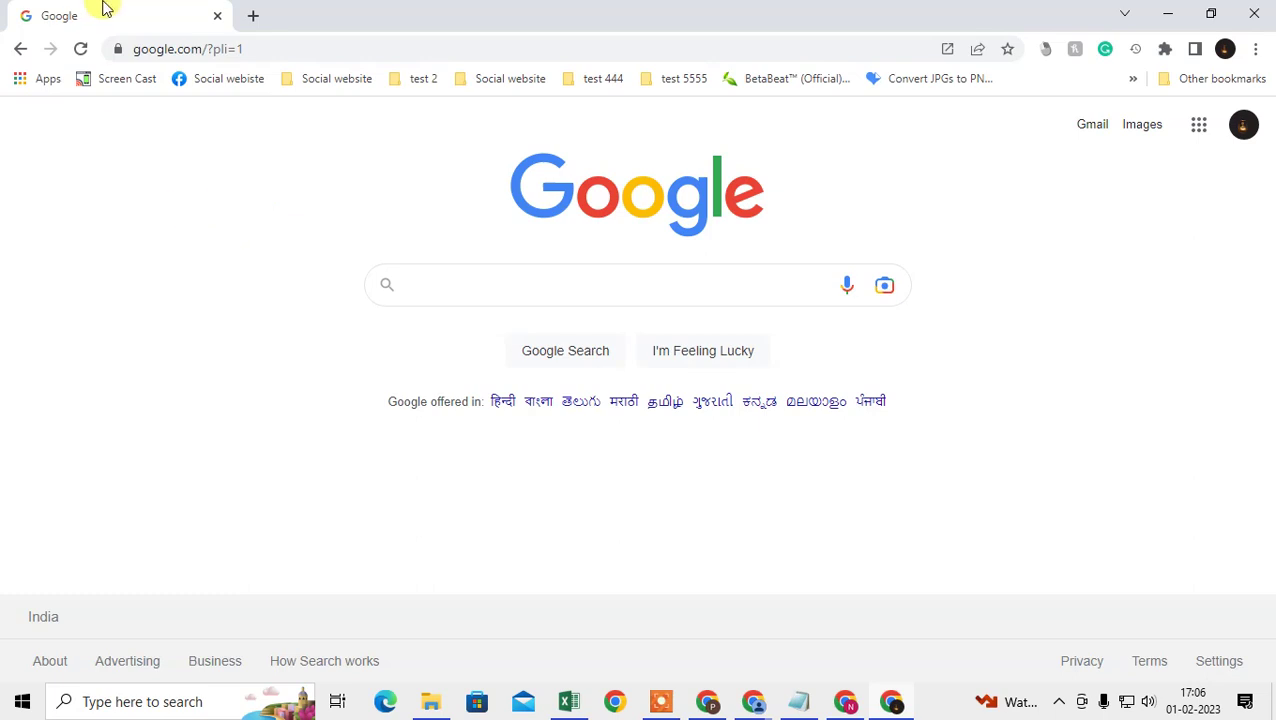
{"action": "left_click", "coordinate": [1258, 50]}
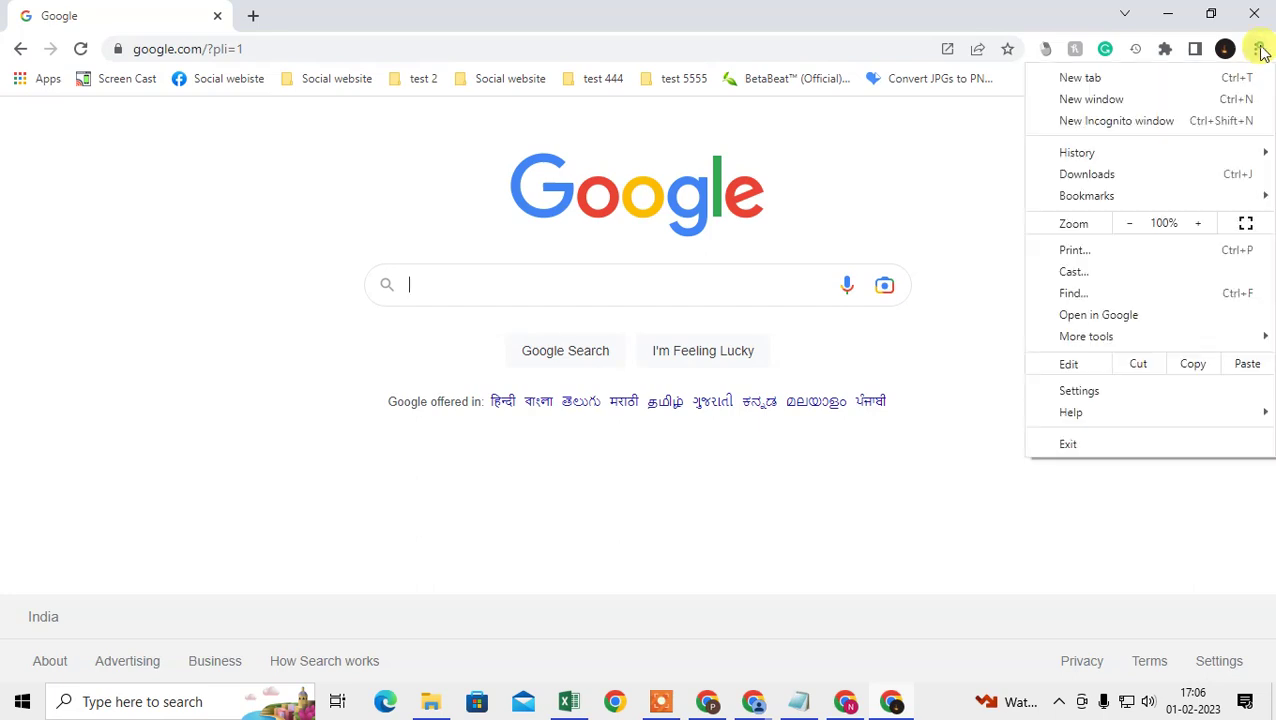
{"action": "left_click", "coordinate": [1136, 391]}
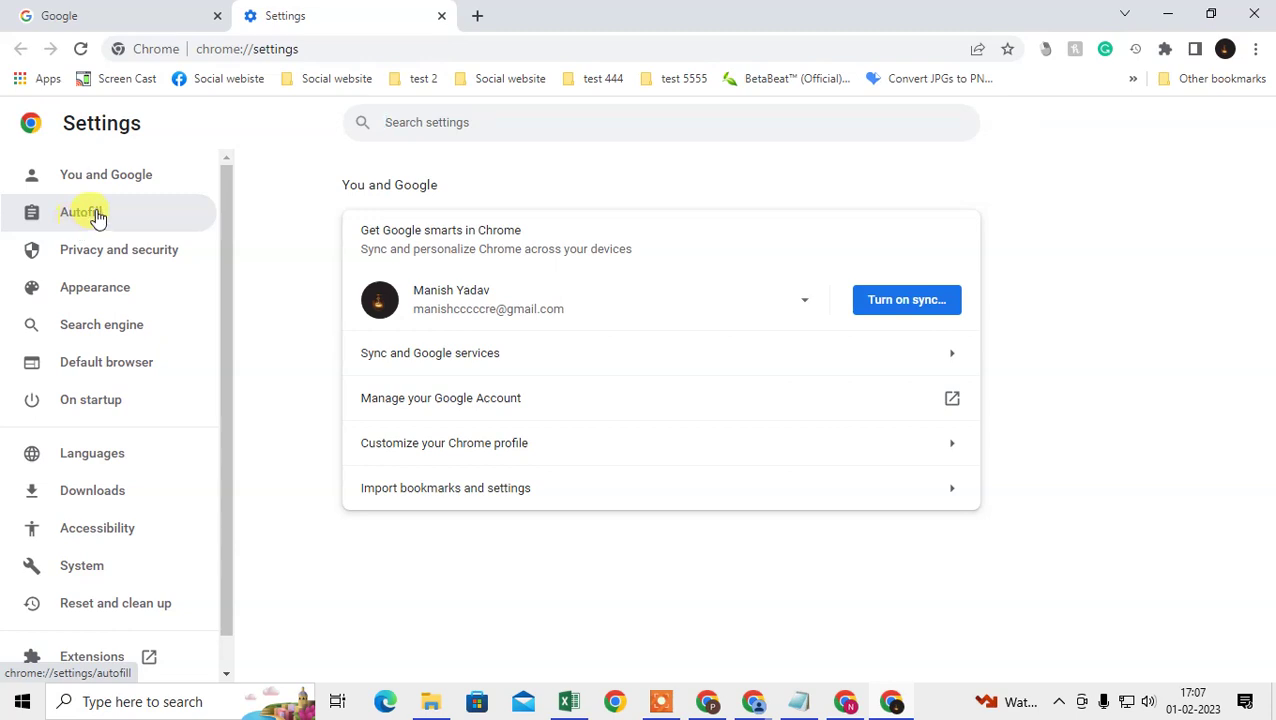
{"action": "left_click", "coordinate": [80, 222]}
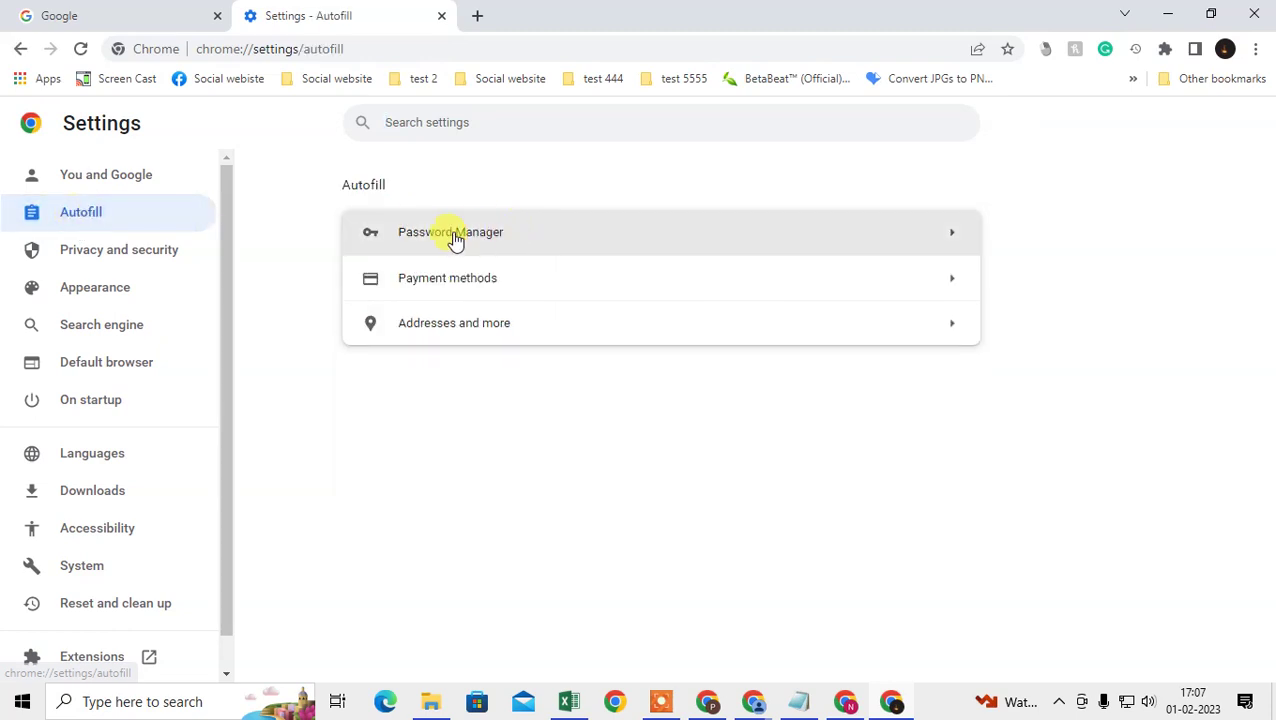
{"action": "left_click", "coordinate": [462, 234]}
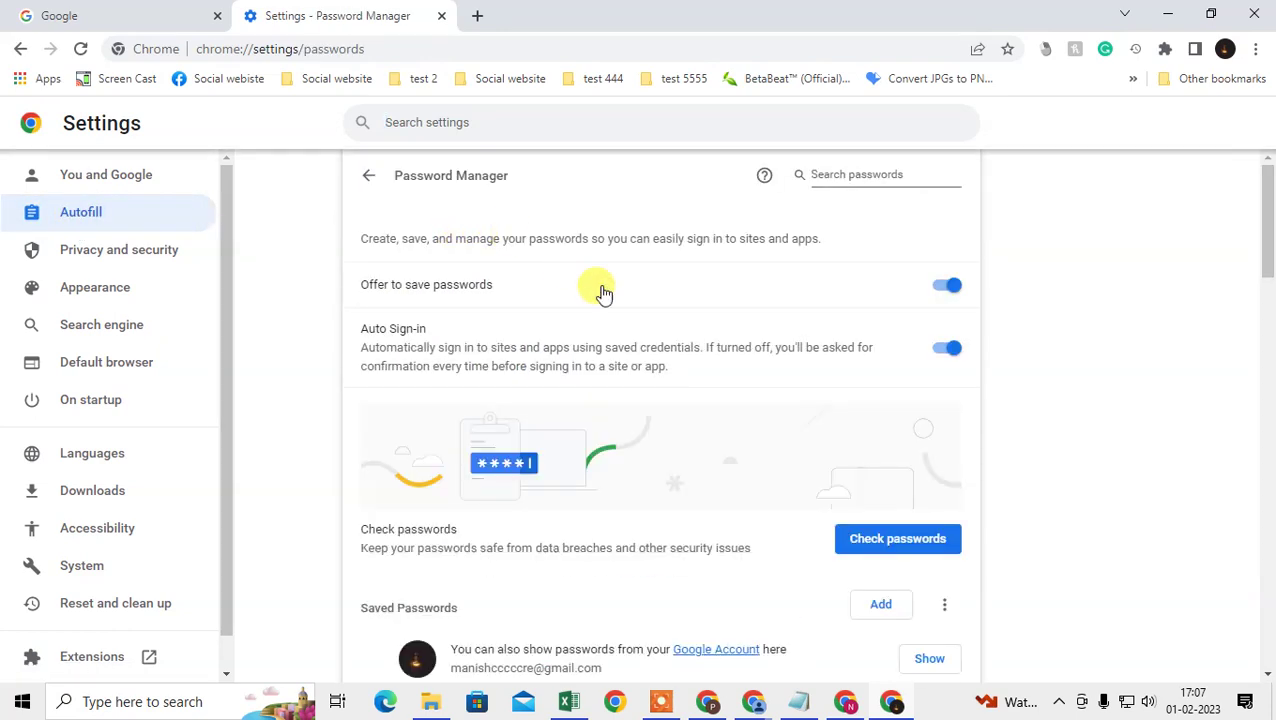
Step: Toggle Offer to save passwords off and on repeatedly, leaving it switched on
{"action": "scroll", "coordinate": [681, 410], "scroll_direction": "down", "scroll_amount": 6}
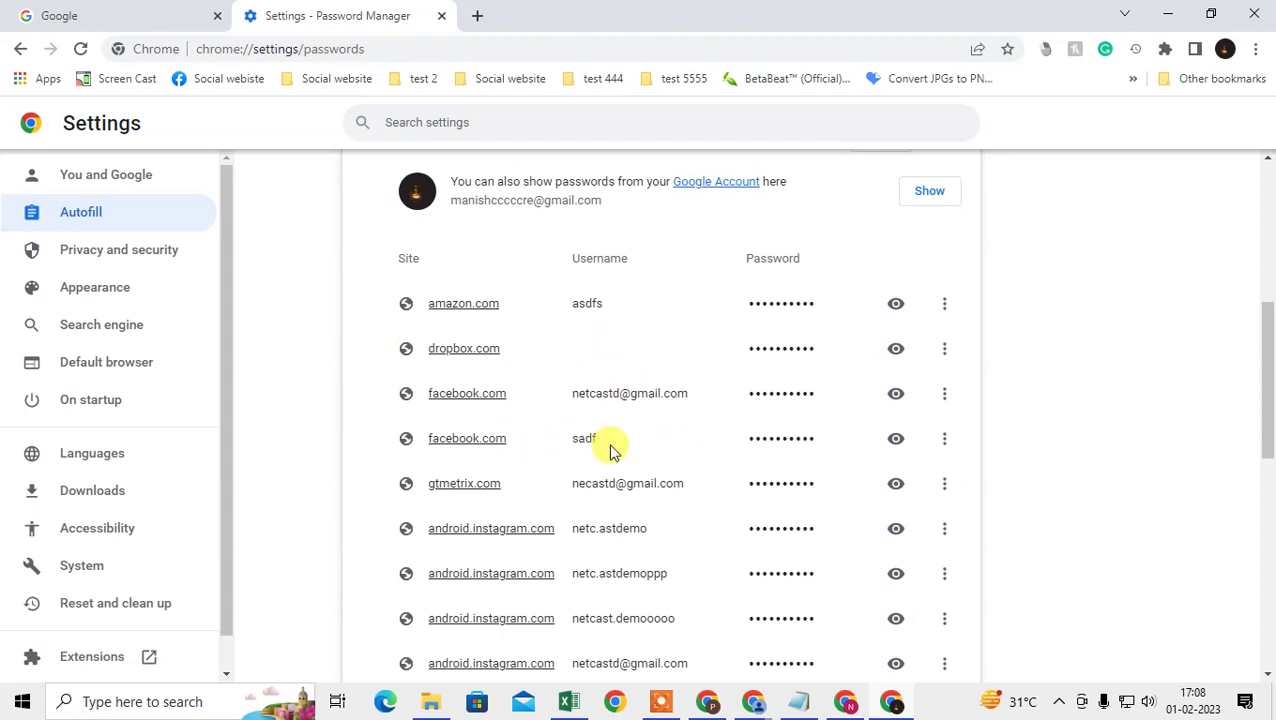
{"action": "scroll", "coordinate": [610, 446], "scroll_direction": "up", "scroll_amount": 5}
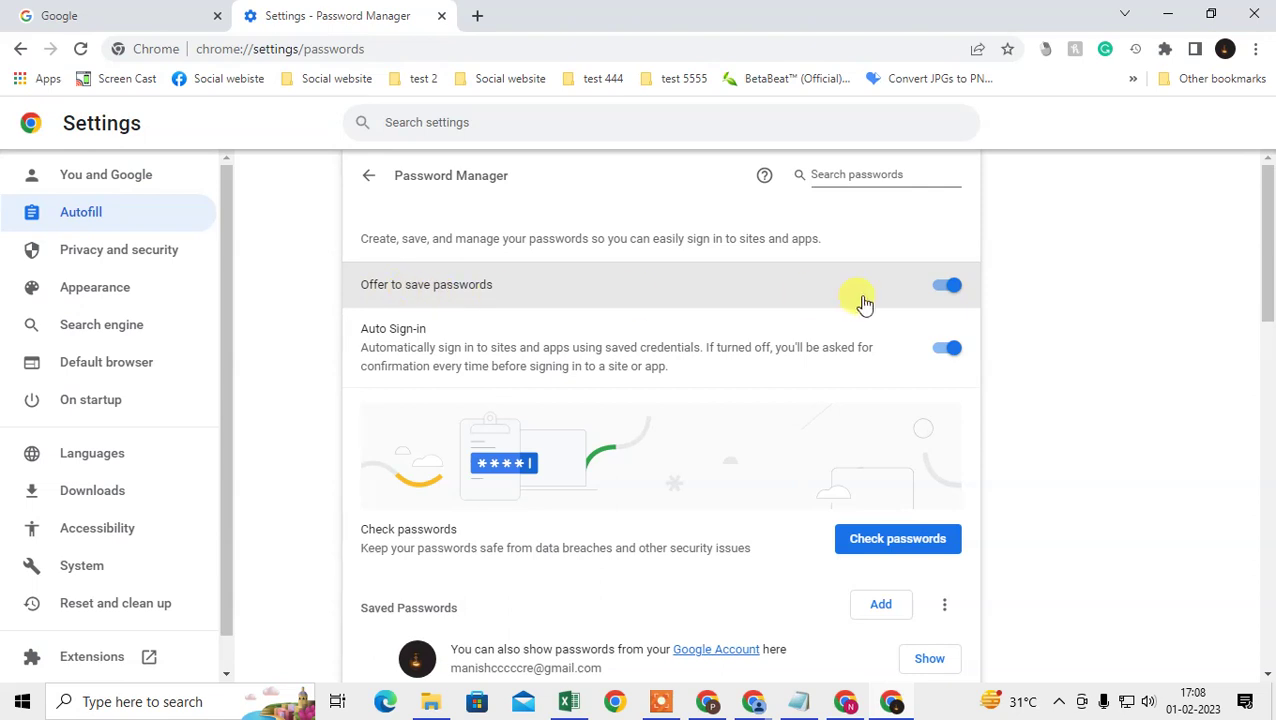
{"action": "left_click", "coordinate": [945, 292]}
{"action": "left_click", "coordinate": [945, 290]}
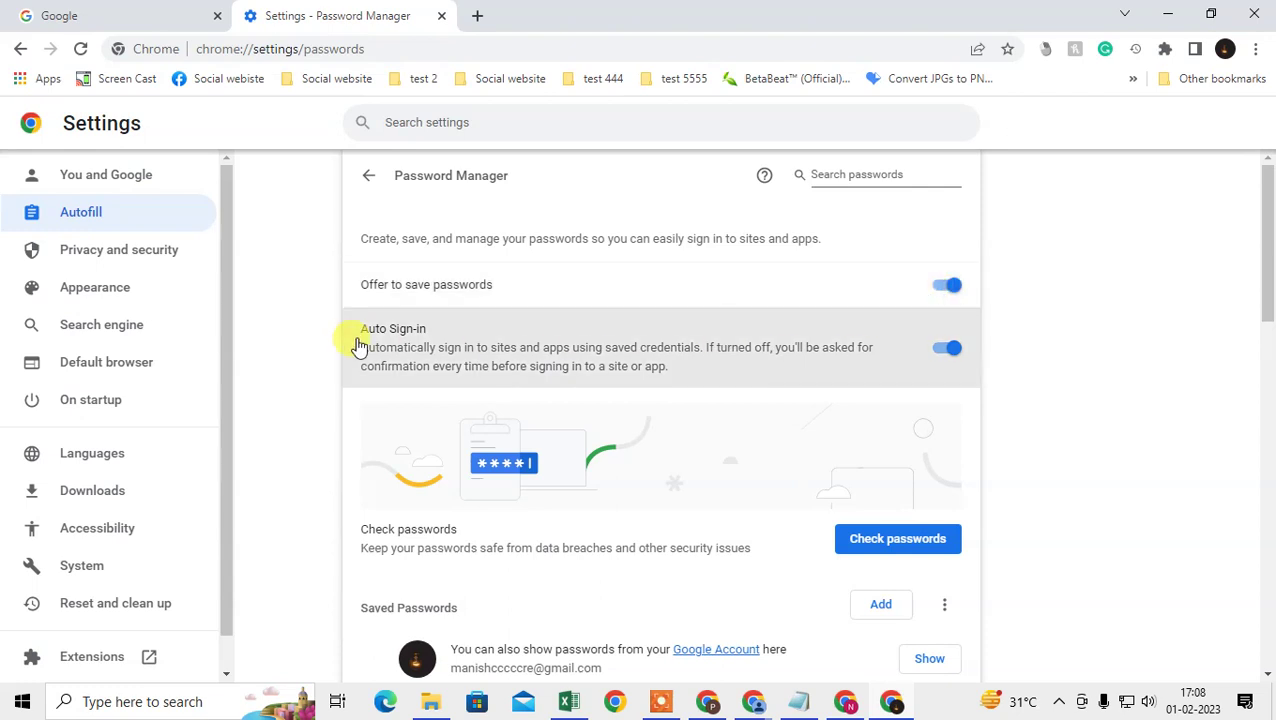
{"action": "left_click", "coordinate": [948, 289]}
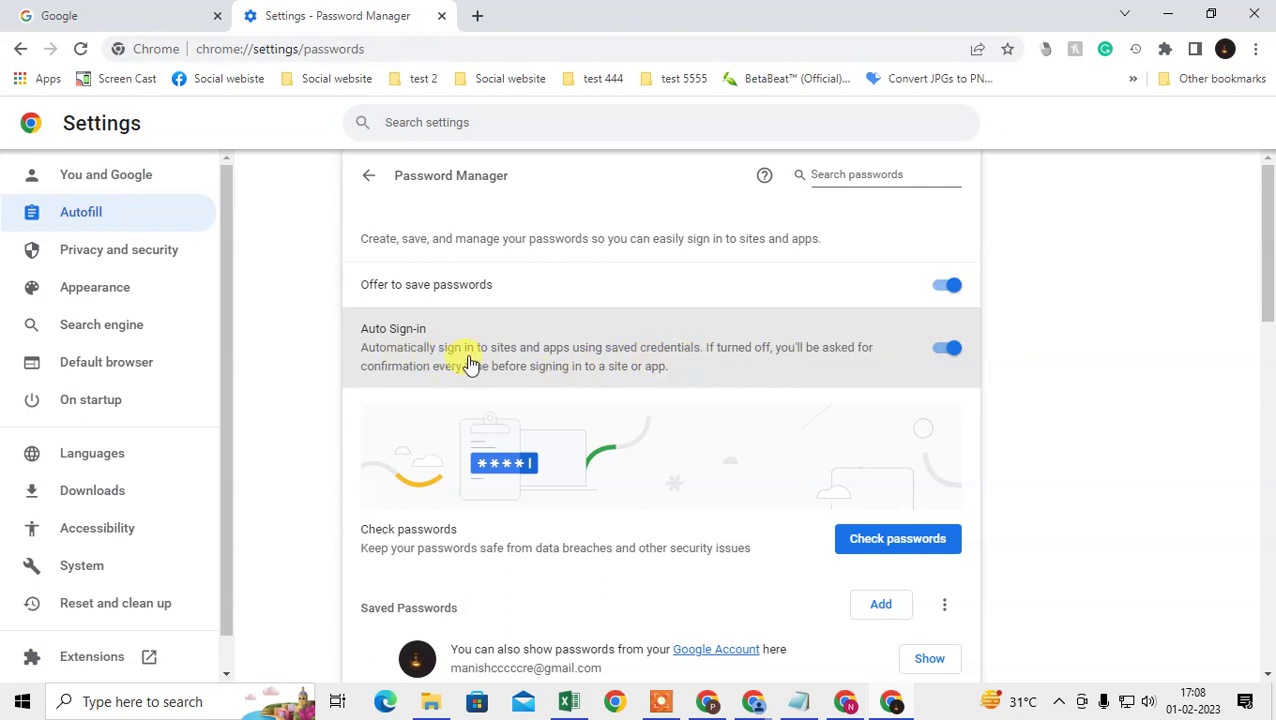
{"action": "left_click", "coordinate": [950, 287]}
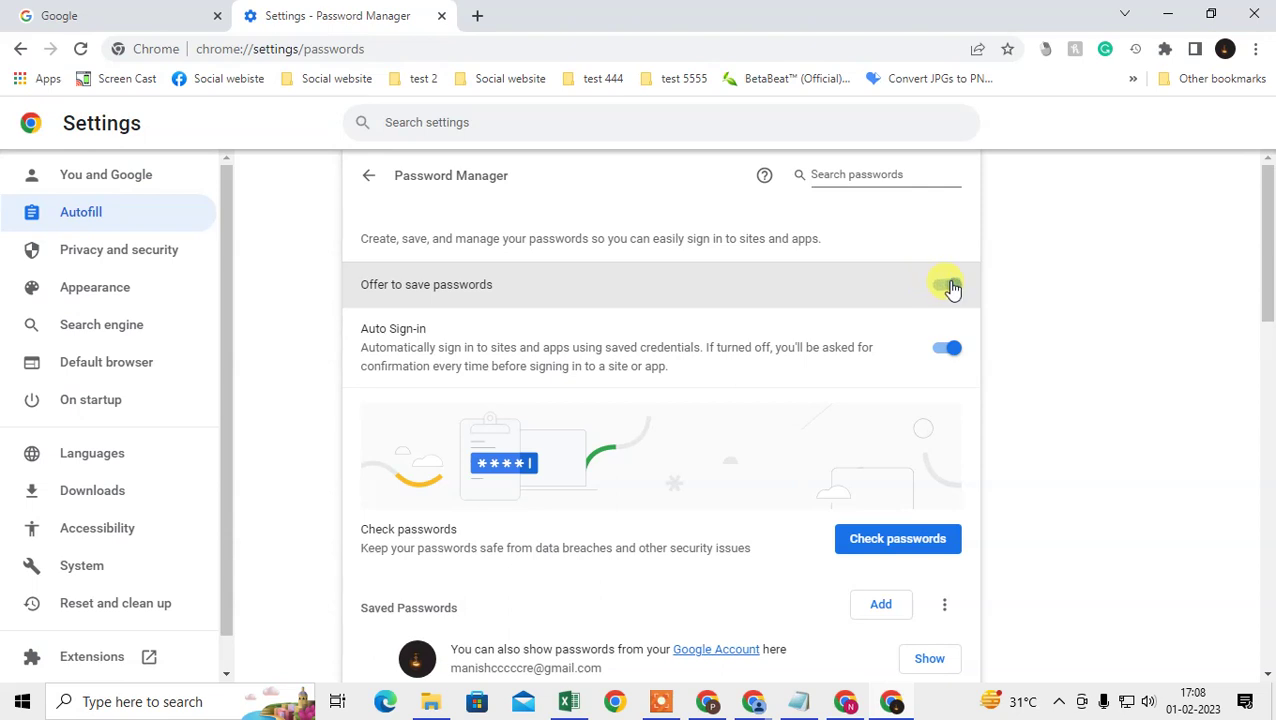
{"action": "left_click", "coordinate": [950, 287]}
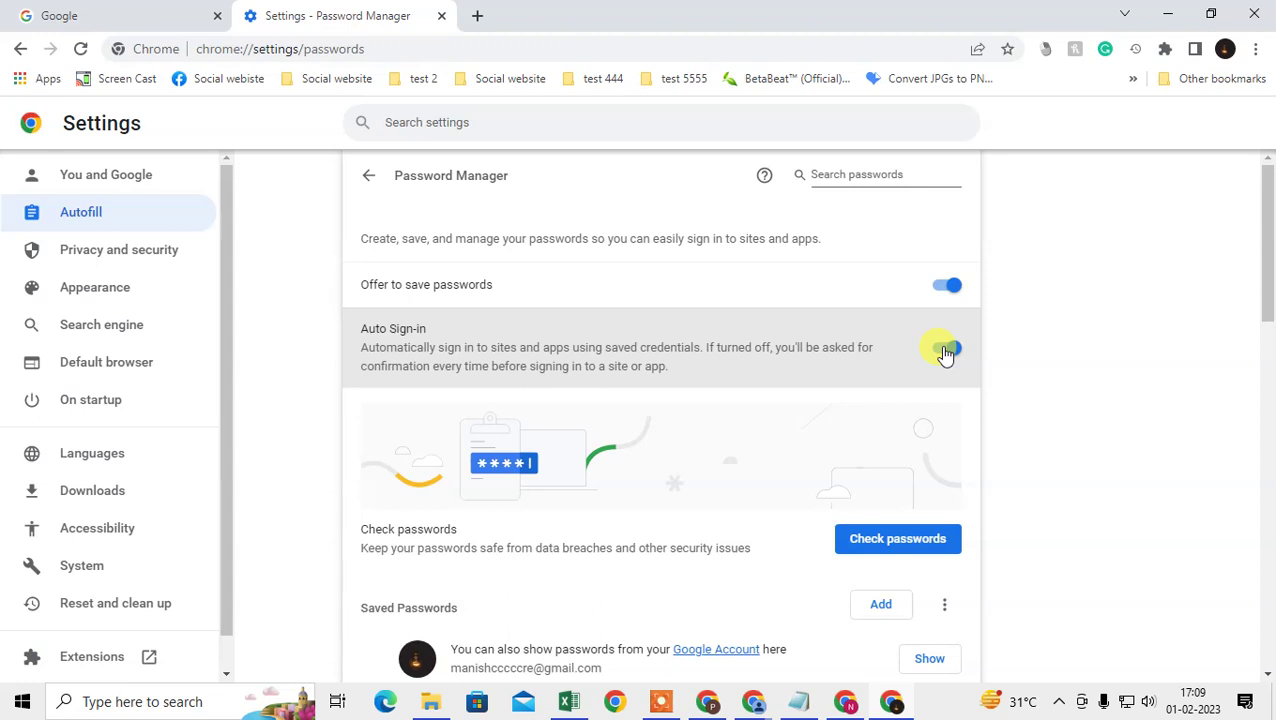
Step: Toggle Auto Sign-in off and on repeatedly, leaving it switched on
{"action": "left_click", "coordinate": [946, 350]}
{"action": "left_click", "coordinate": [955, 350]}
{"action": "left_click", "coordinate": [958, 354]}
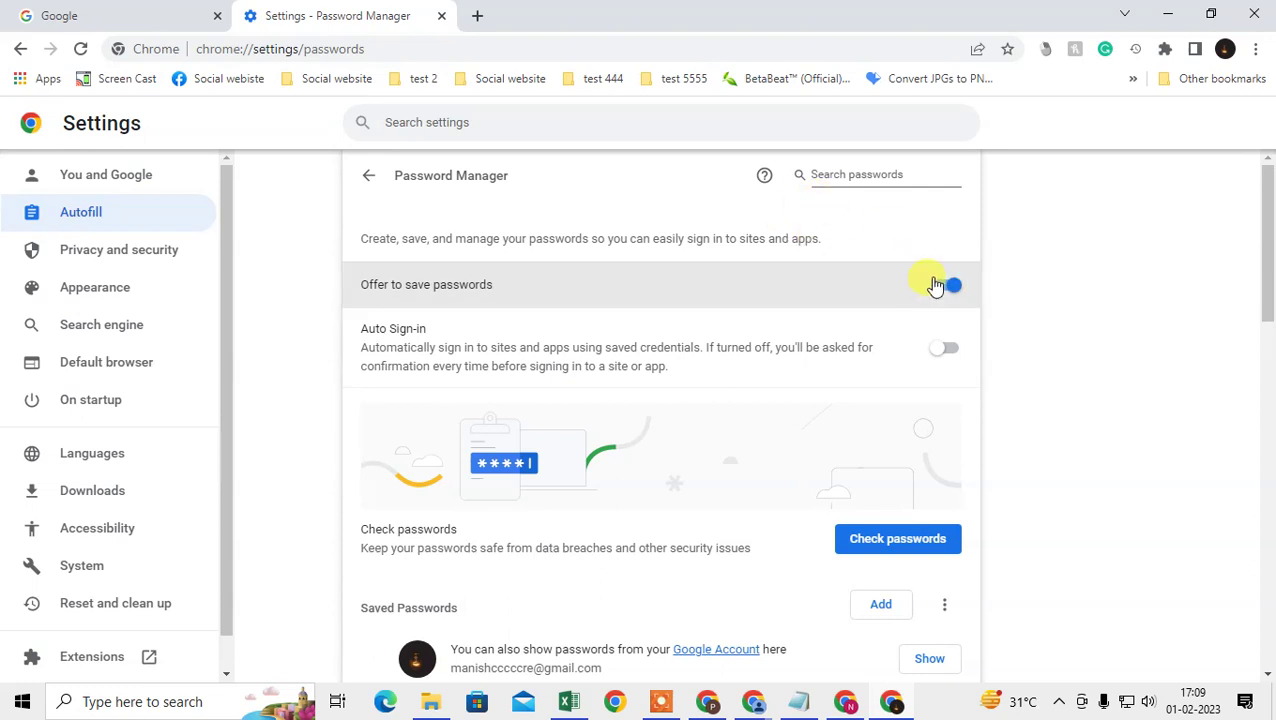
{"action": "left_click", "coordinate": [943, 352]}
Step: Browse the Saved Passwords list and open the amazon.com entry's options
{"action": "scroll", "coordinate": [860, 335], "scroll_direction": "down", "scroll_amount": 3}
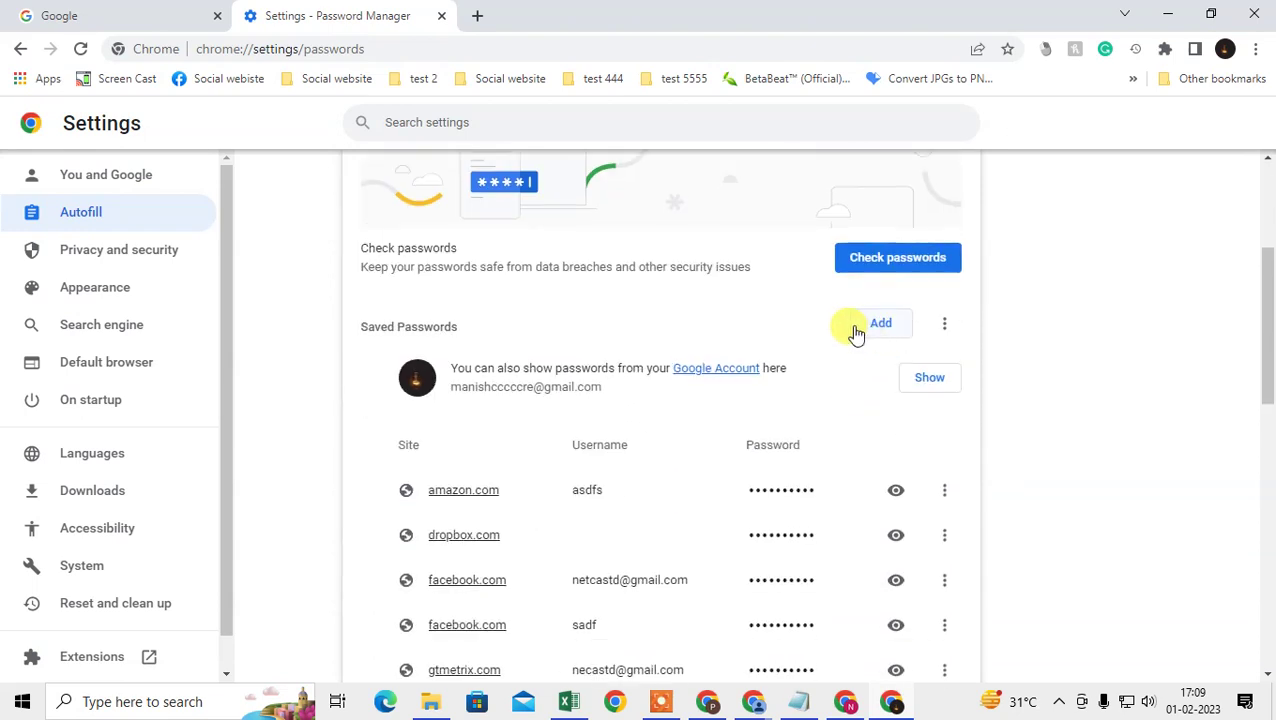
{"action": "scroll", "coordinate": [800, 522], "scroll_direction": "up", "scroll_amount": 1}
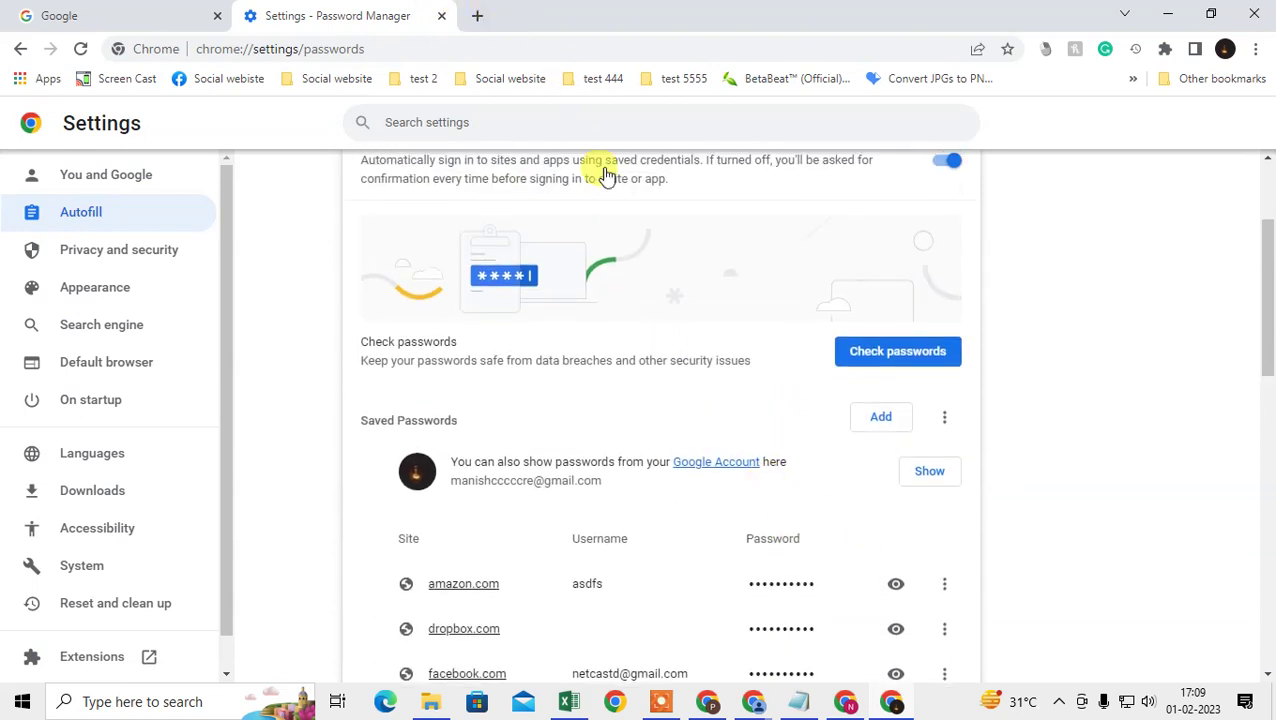
{"action": "scroll", "coordinate": [589, 108], "scroll_direction": "up", "scroll_amount": 2}
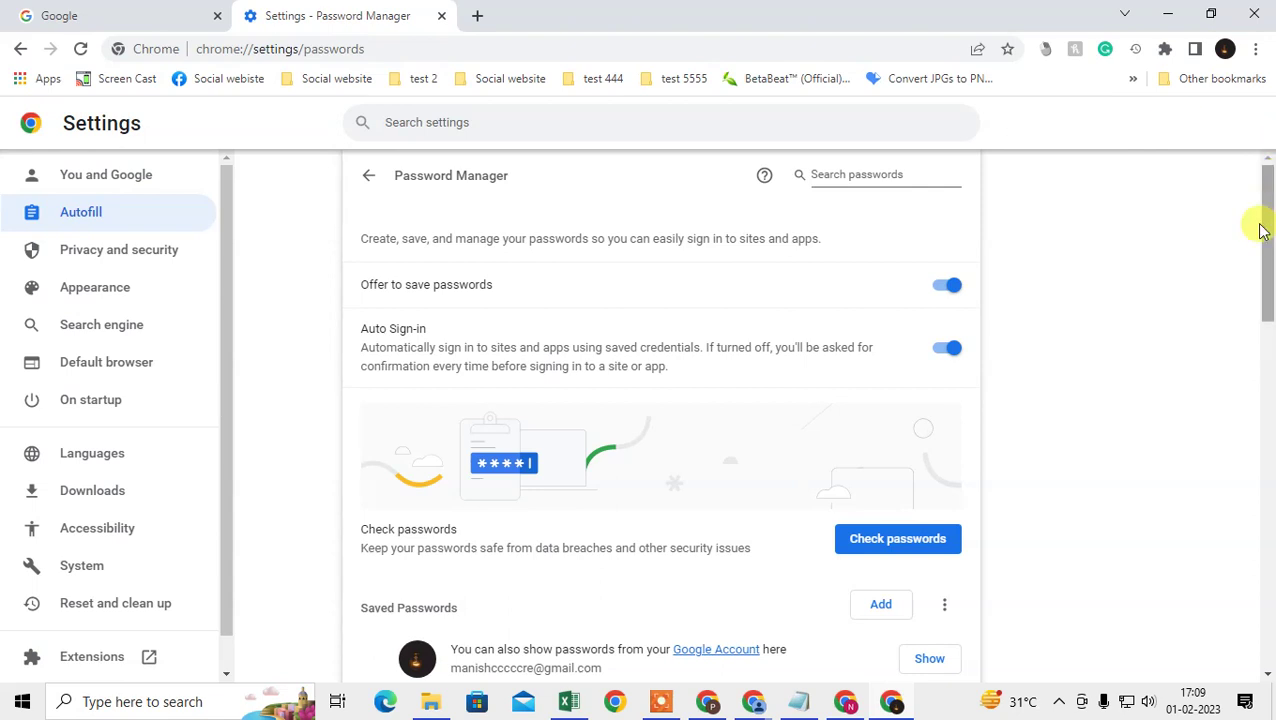
{"action": "scroll", "coordinate": [826, 336], "scroll_direction": "down", "scroll_amount": 3}
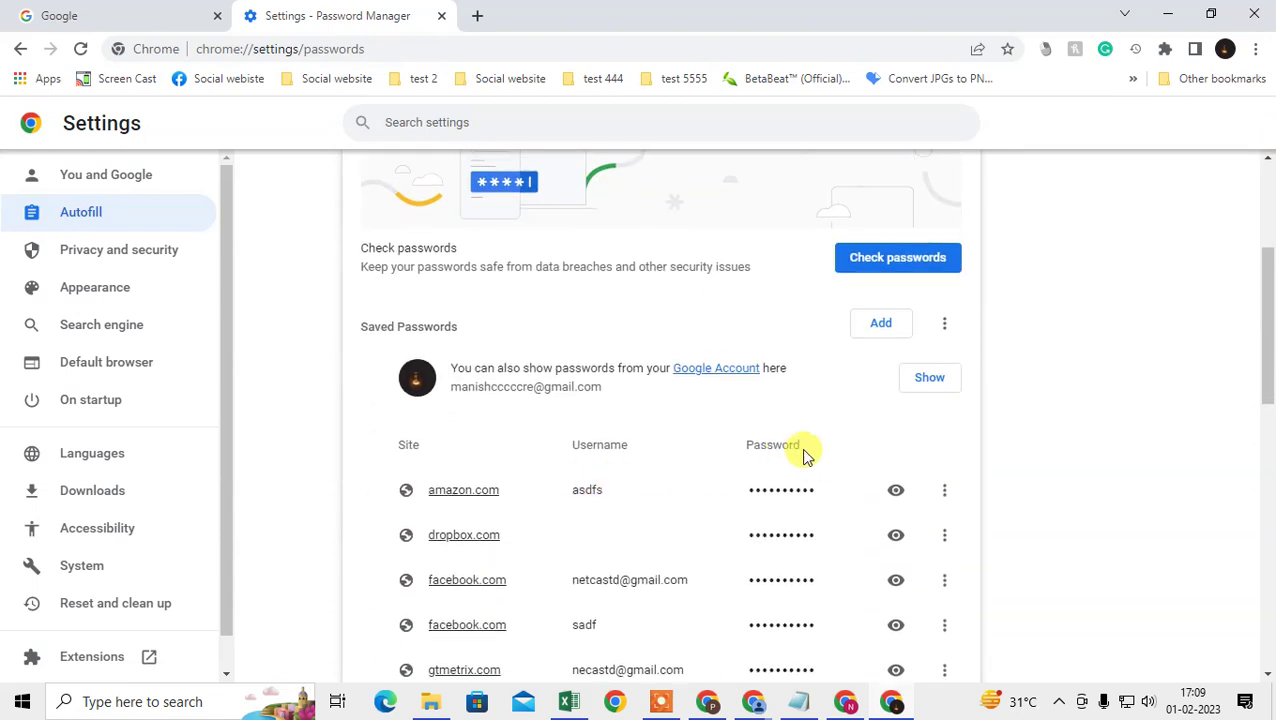
{"action": "scroll", "coordinate": [803, 452], "scroll_direction": "down", "scroll_amount": 2}
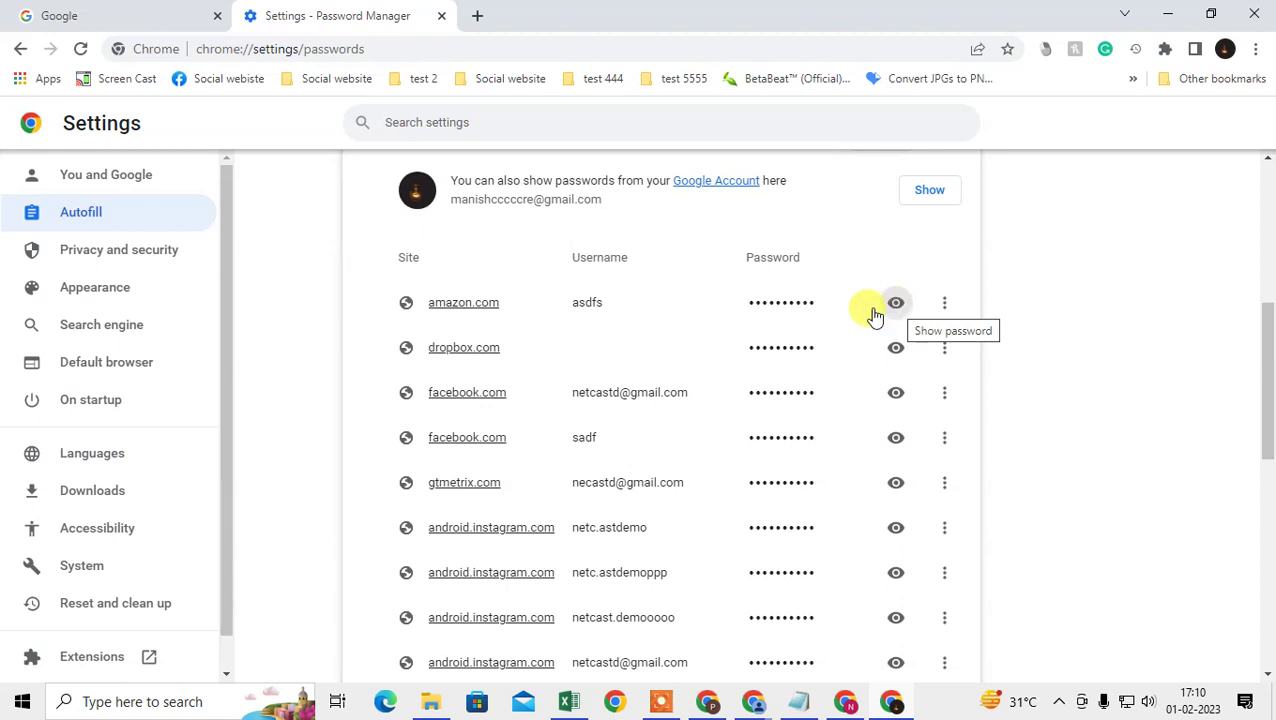
{"action": "scroll", "coordinate": [709, 375], "scroll_direction": "down", "scroll_amount": 1}
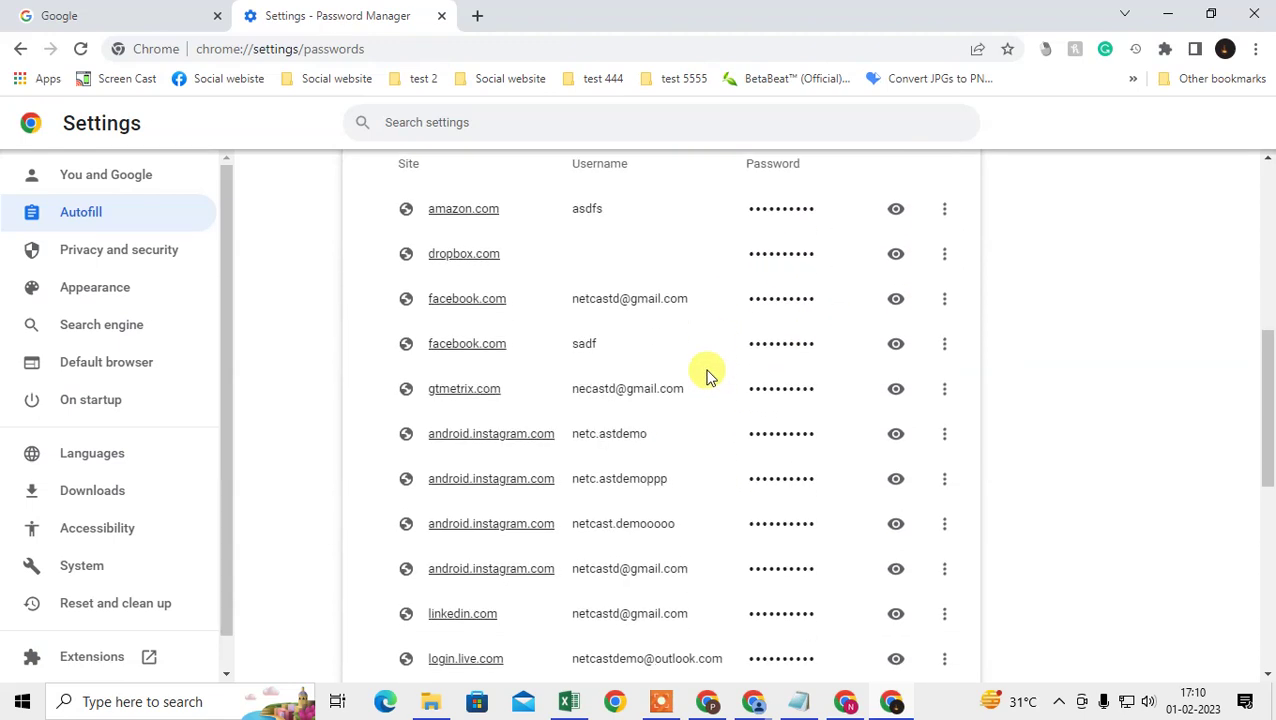
{"action": "scroll", "coordinate": [708, 372], "scroll_direction": "up", "scroll_amount": 4}
{"action": "scroll", "coordinate": [957, 501], "scroll_direction": "down", "scroll_amount": 1}
{"action": "left_click", "coordinate": [944, 490]}
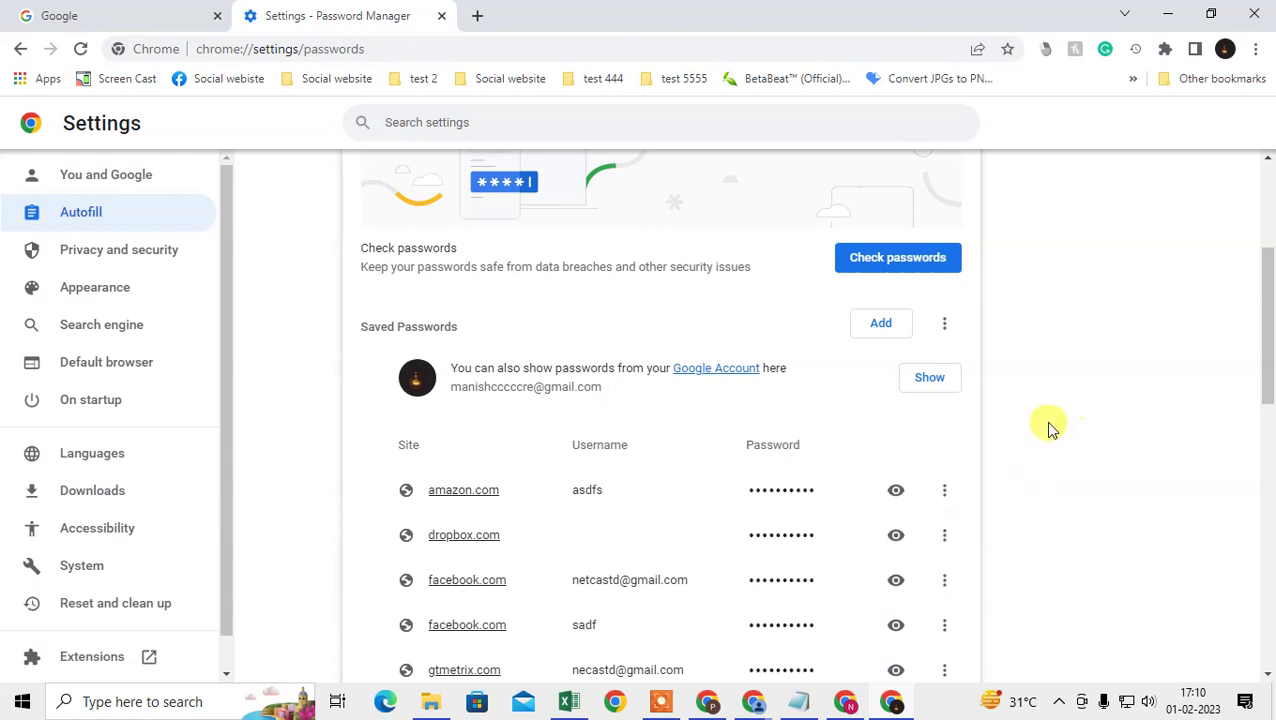
Step: Select and deselect the Google Account note, then bring up the profile menu
{"action": "left_click_drag", "start_coordinate": [446, 370], "coordinate": [672, 403]}
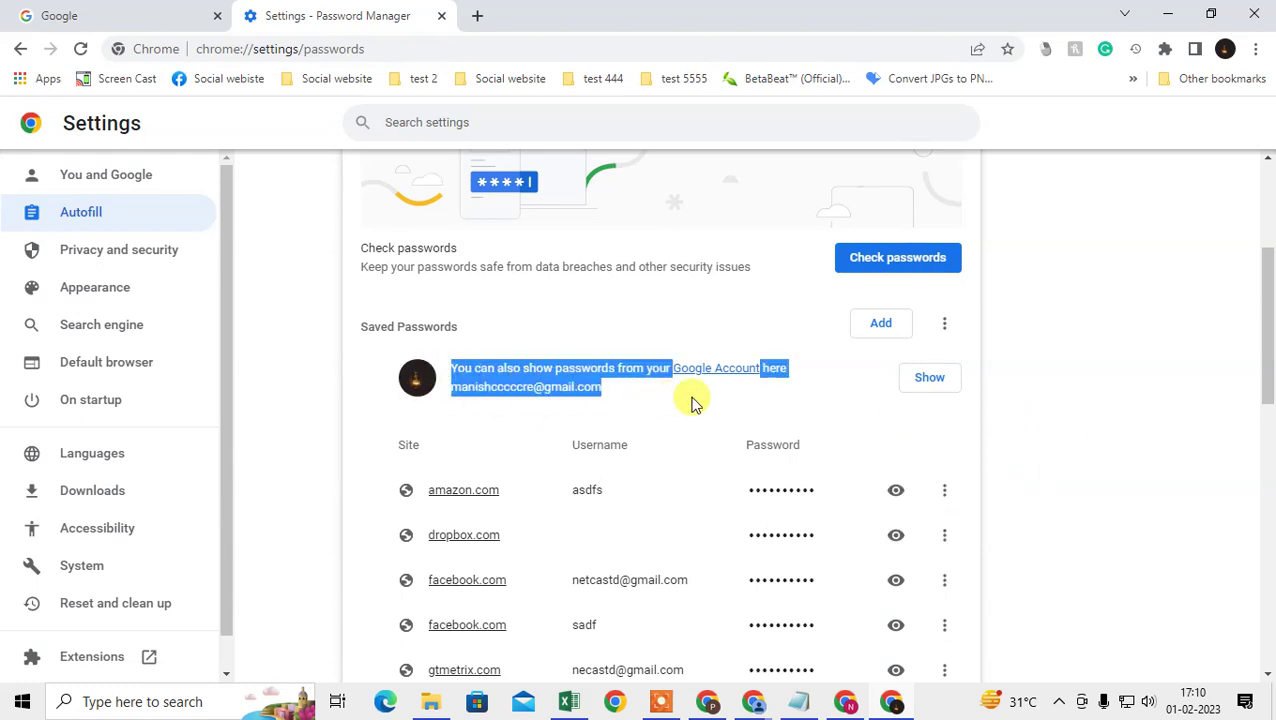
{"action": "left_click", "coordinate": [622, 398]}
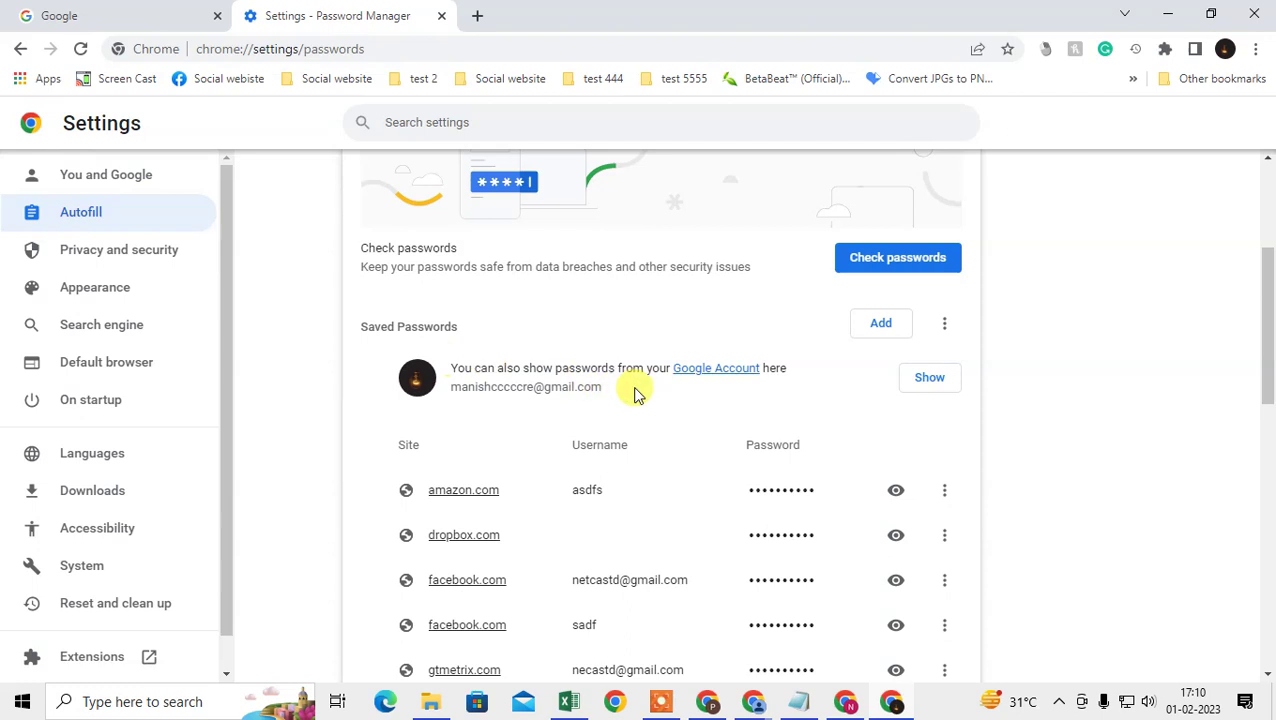
{"action": "scroll", "coordinate": [660, 350], "scroll_direction": "up", "scroll_amount": 2}
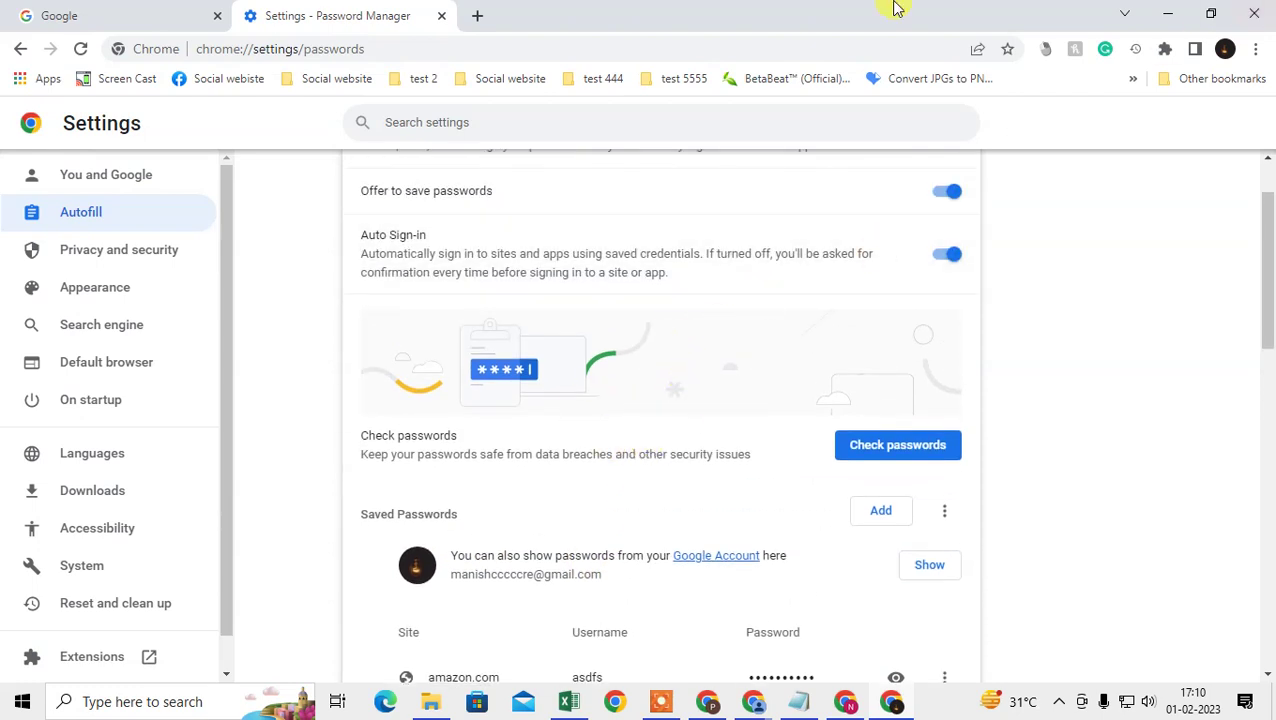
{"action": "left_click", "coordinate": [1225, 49]}
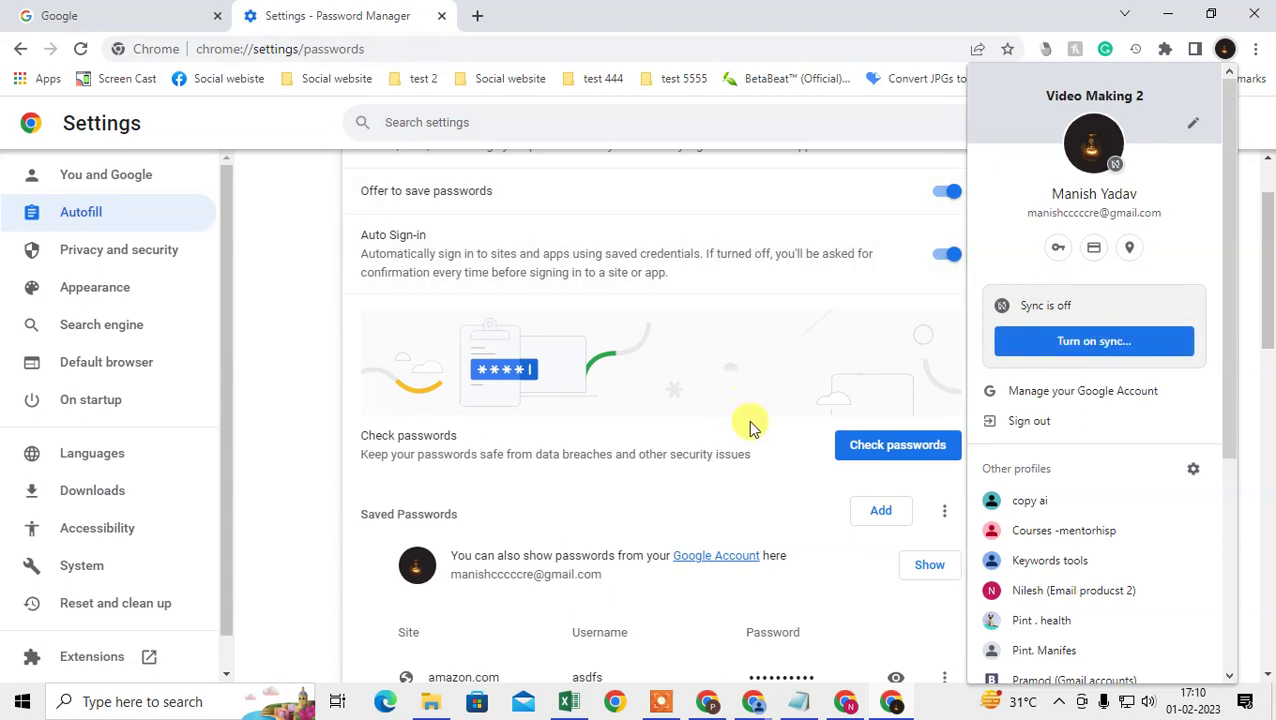
Step: Dismiss the profile menu, reopening and closing it once, and scroll the Password Manager page
{"action": "scroll", "coordinate": [650, 480], "scroll_direction": "down", "scroll_amount": 2}
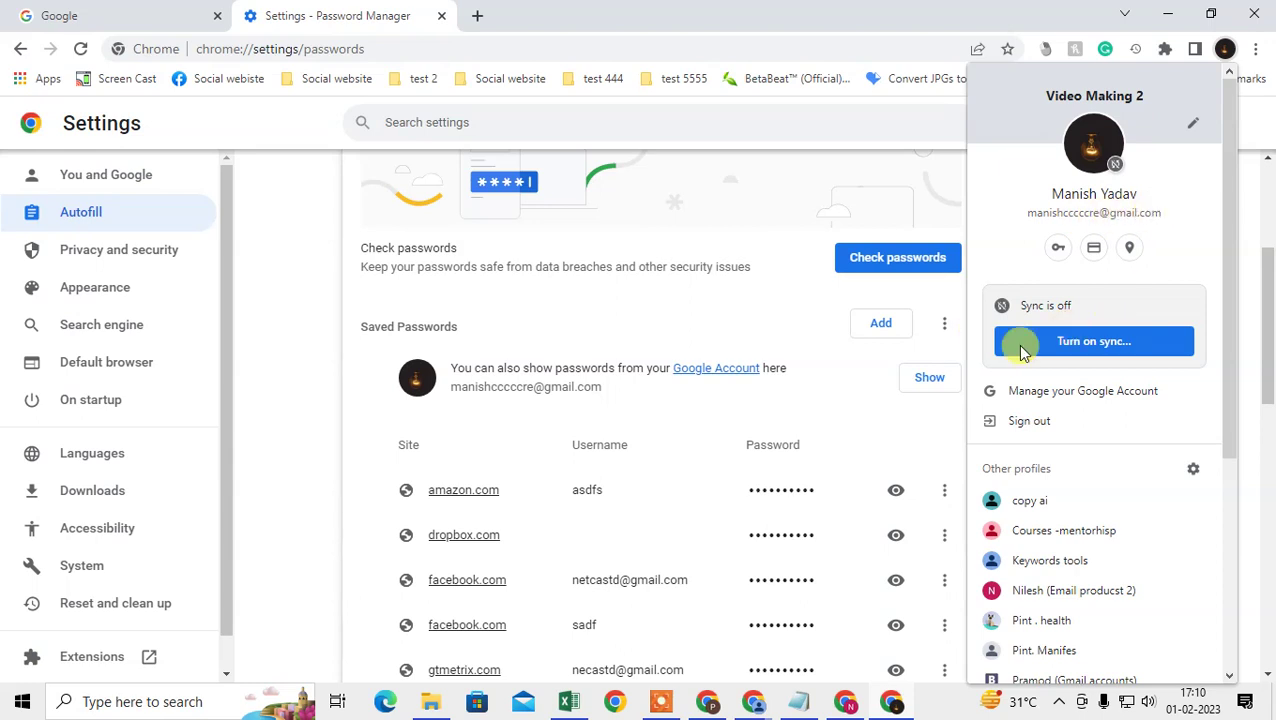
{"action": "left_click", "coordinate": [706, 208]}
{"action": "left_click", "coordinate": [1225, 49]}
{"action": "left_click", "coordinate": [709, 205]}
{"action": "scroll", "coordinate": [758, 331], "scroll_direction": "down", "scroll_amount": 1}
{"action": "scroll", "coordinate": [758, 331], "scroll_direction": "down", "scroll_amount": 2}
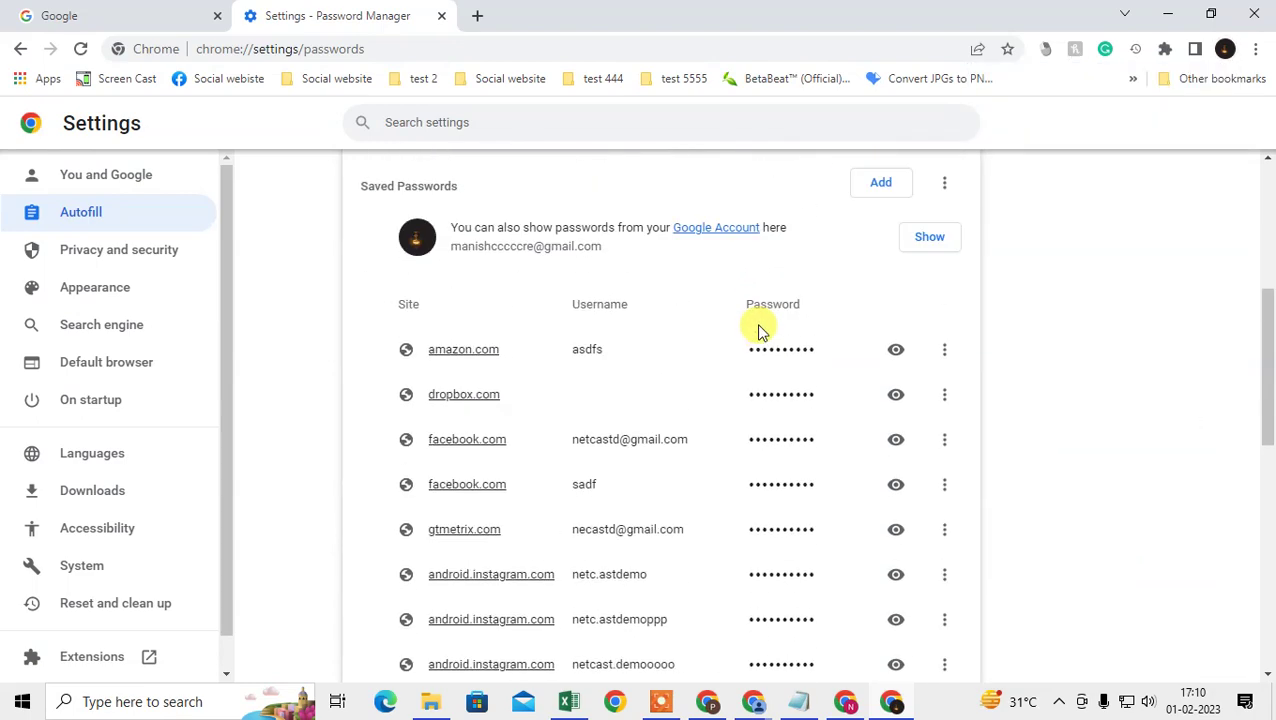
{"action": "scroll", "coordinate": [758, 331], "scroll_direction": "up", "scroll_amount": 3}
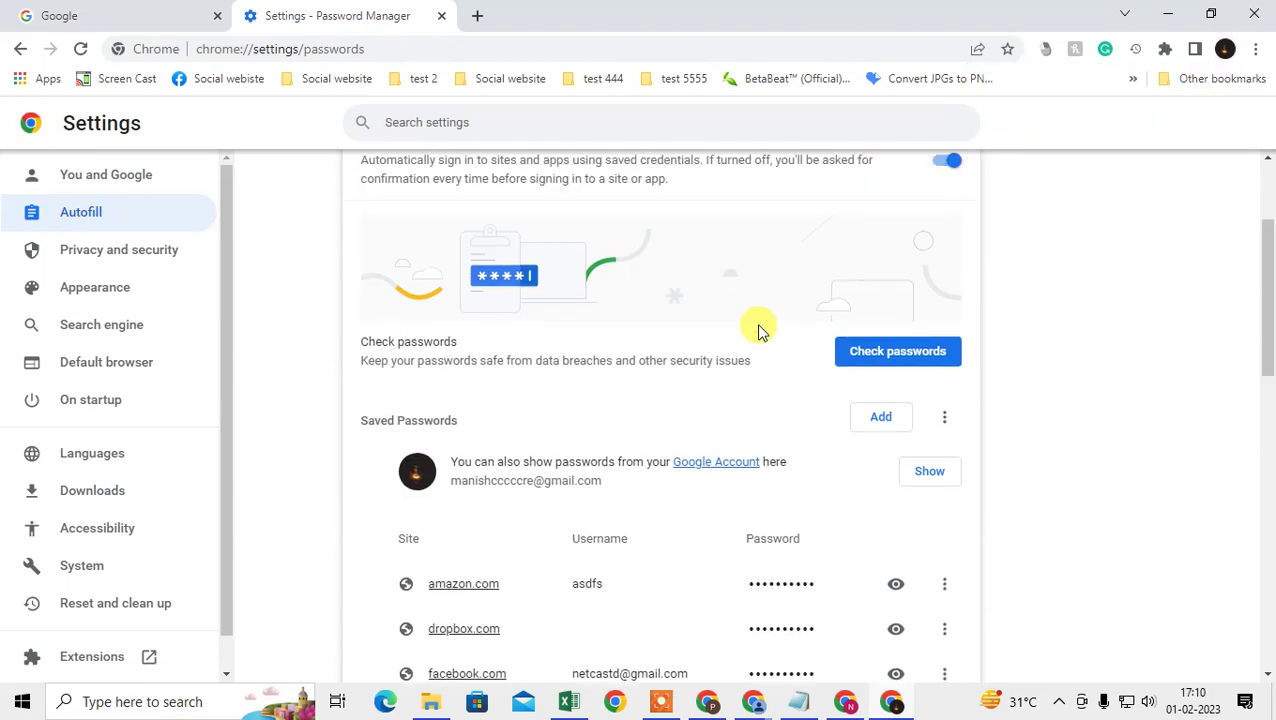
Step: Add and save a password for site asdfasdf.com, username aslkdfjalskdfj, with a typed password
{"action": "left_click", "coordinate": [881, 417]}
{"action": "type", "text": "asdfasdf.com"}
{"action": "key", "text": "Tab"}
{"action": "type", "text": "aslkdfjalskdfj"}
{"action": "key", "text": "Tab"}
{"action": "type", "text": "asdfasd"}
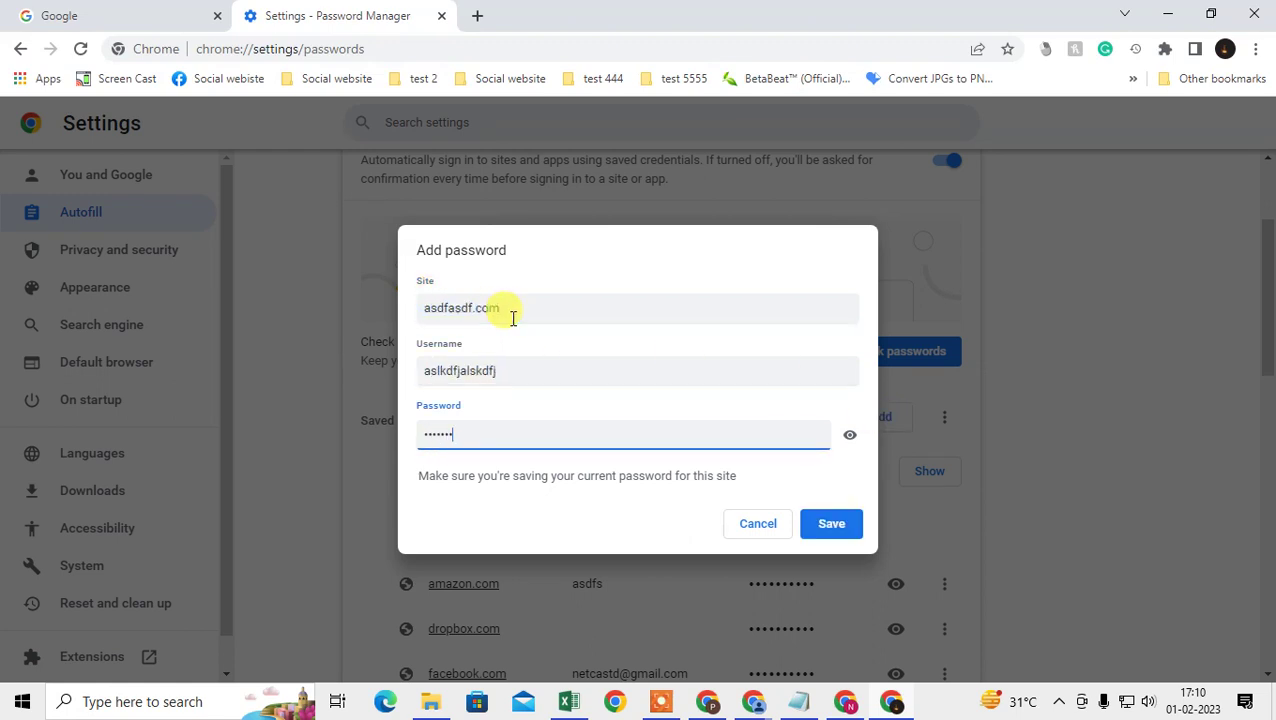
{"action": "left_click", "coordinate": [814, 534]}
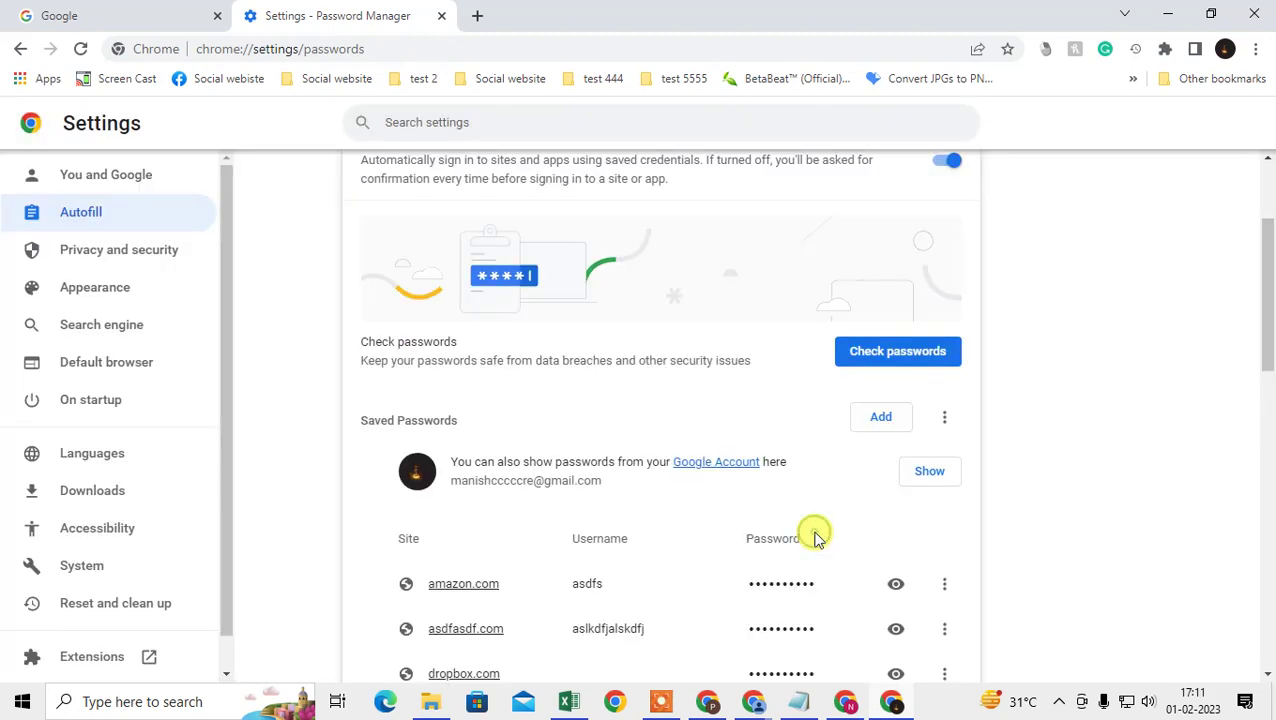
{"action": "scroll", "coordinate": [795, 533], "scroll_direction": "down", "scroll_amount": 2}
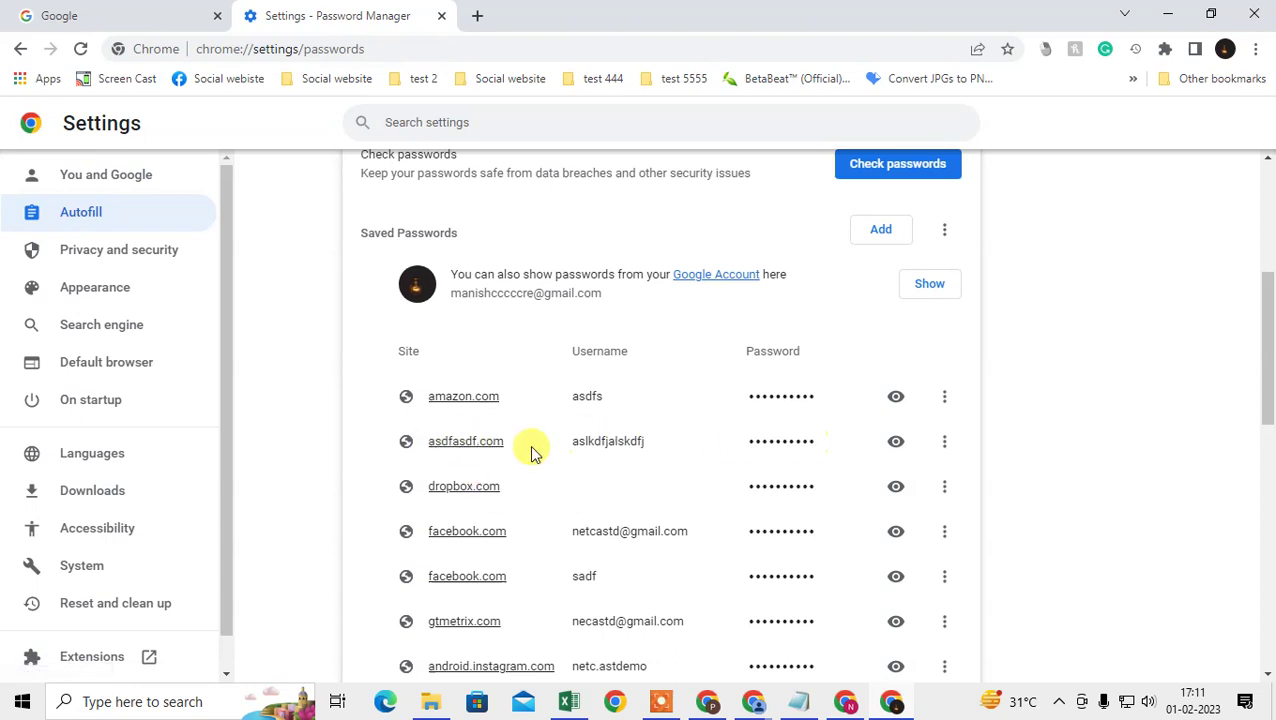
{"action": "scroll", "coordinate": [590, 445], "scroll_direction": "up", "scroll_amount": 2}
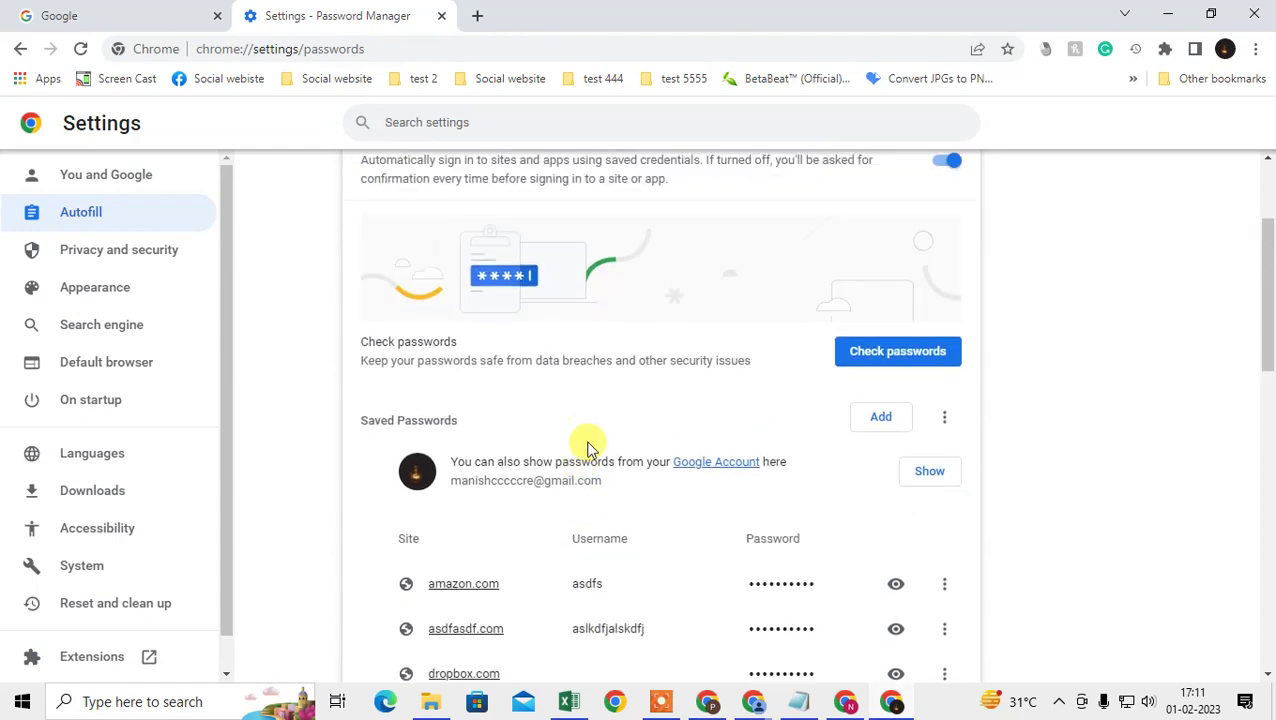